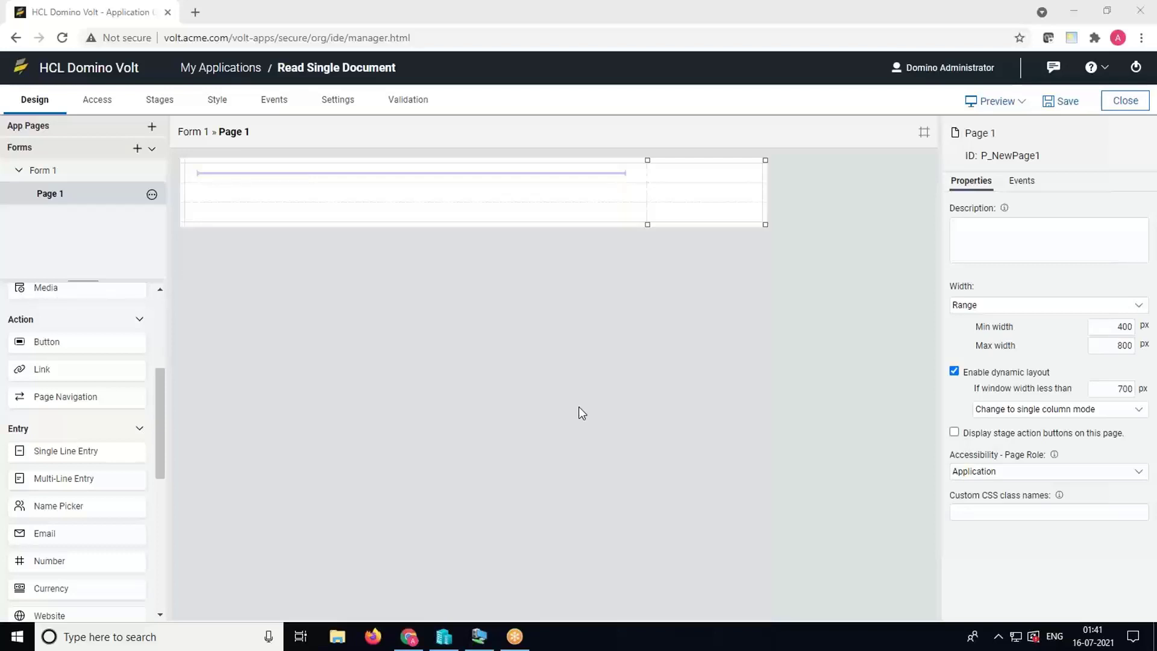
- Open the SingleDoc database in Notes and view both documents' first name, last name and UNID
{"action": "left_click", "coordinate": [483, 631]}
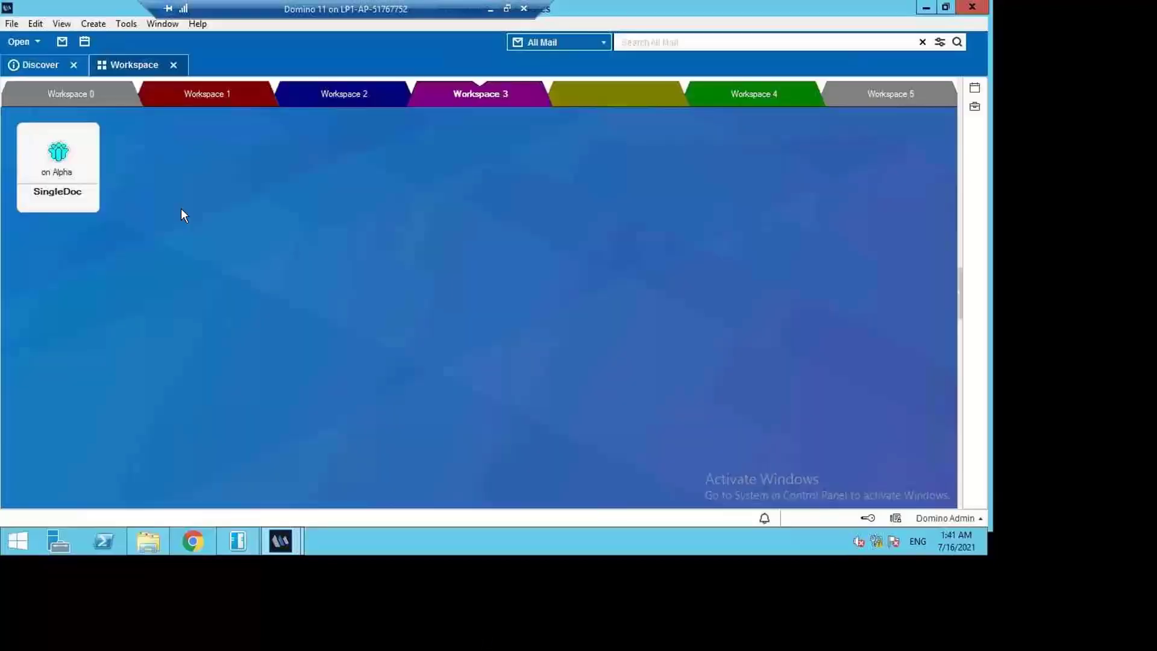
{"action": "double_click", "coordinate": [60, 181]}
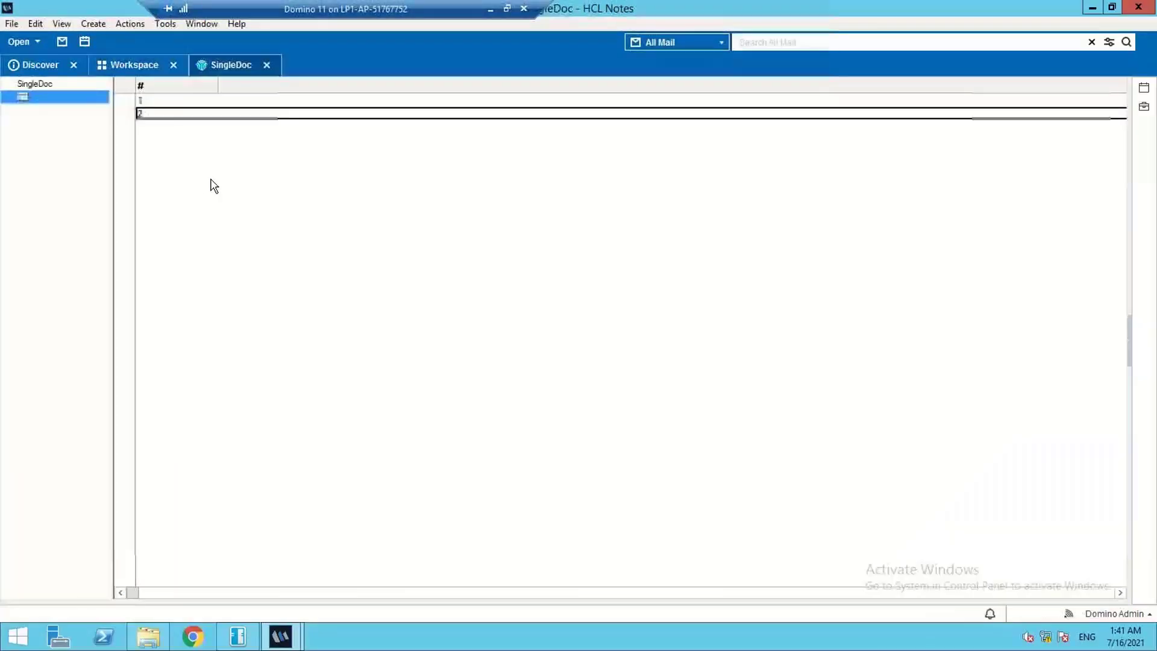
{"action": "double_click", "coordinate": [202, 102]}
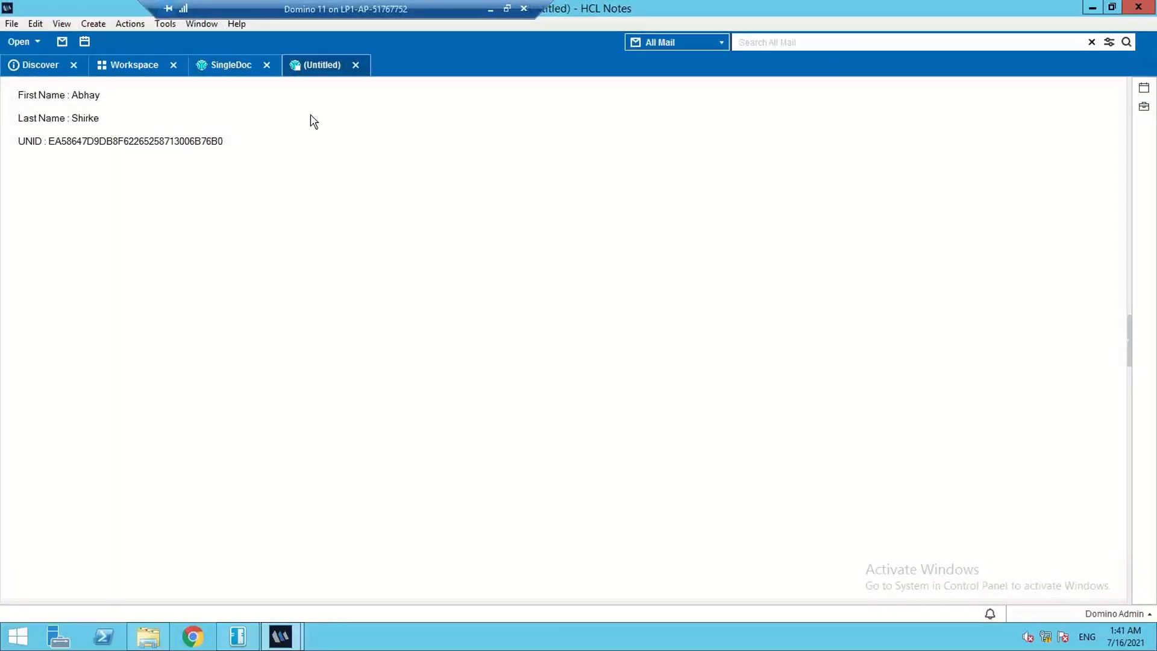
{"action": "left_click", "coordinate": [356, 64]}
{"action": "double_click", "coordinate": [161, 118]}
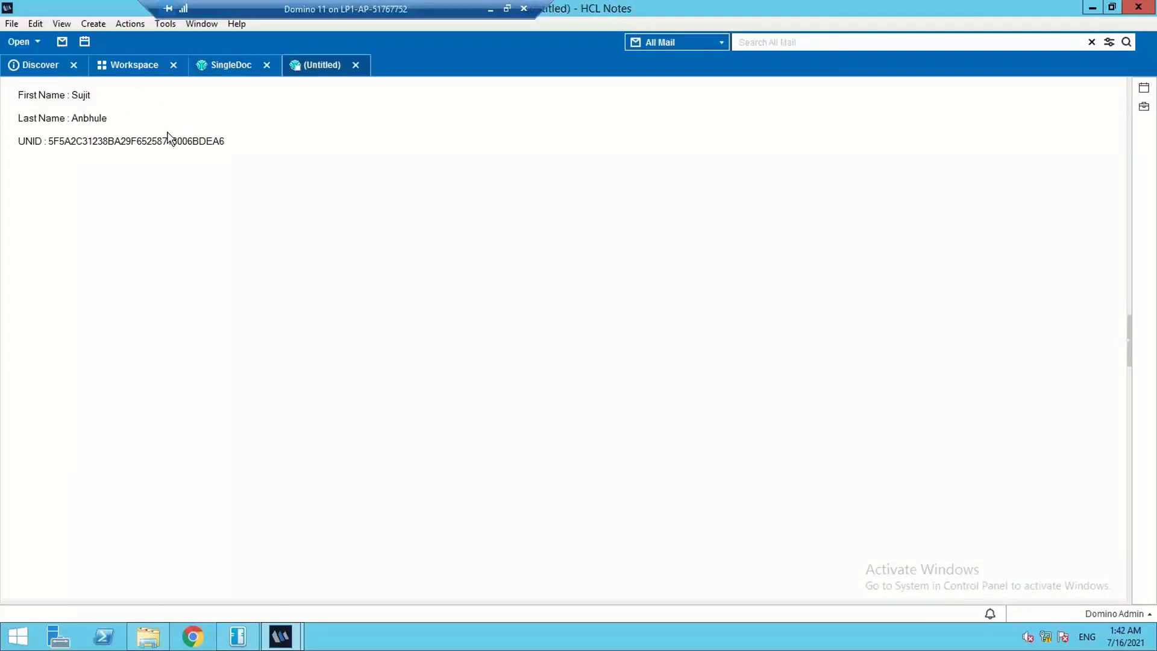
{"action": "left_click", "coordinate": [355, 65]}
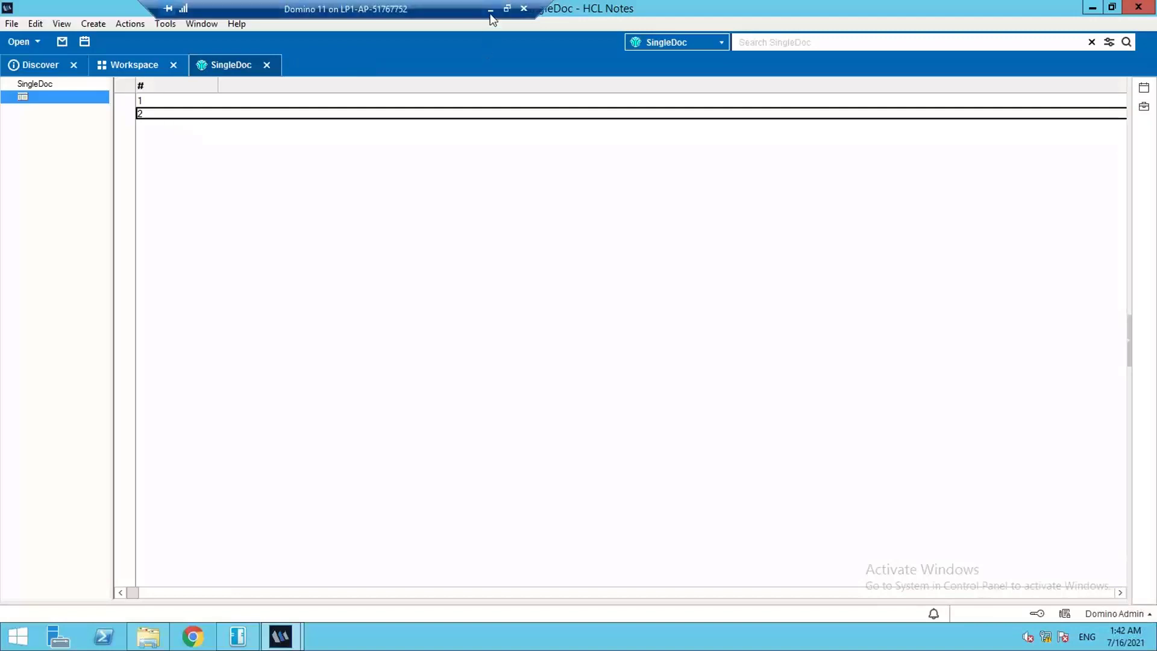
{"action": "left_click", "coordinate": [490, 10]}
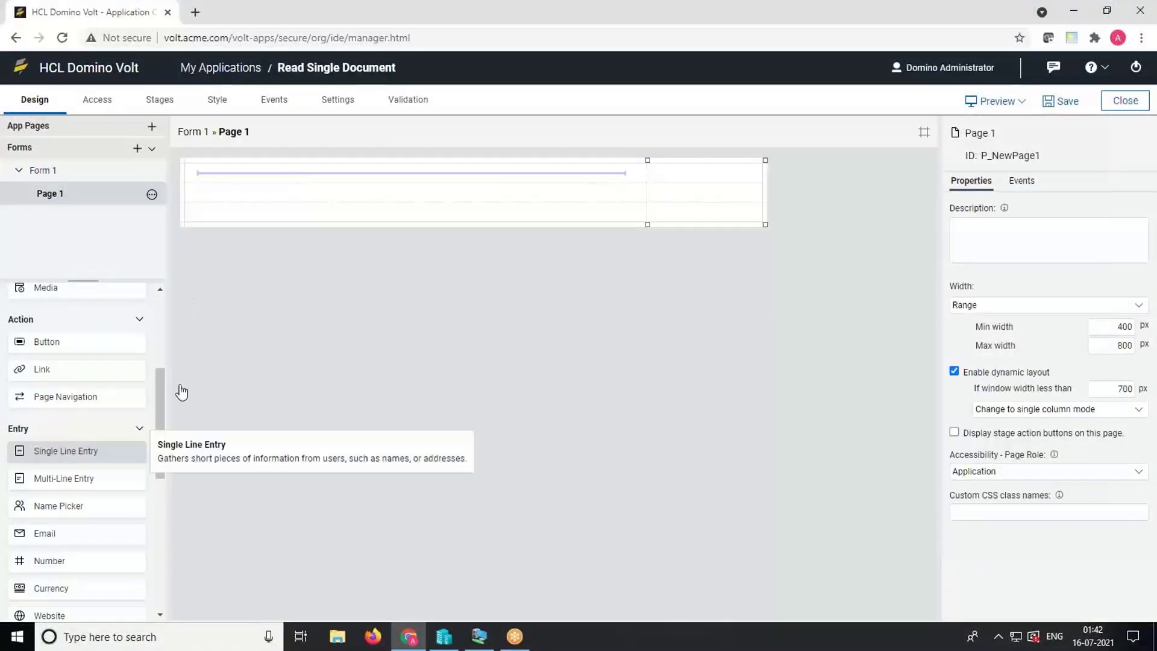
- Add a single-line text field labelled FNAME with ID F_FNAME
{"action": "left_click", "coordinate": [66, 459]}
{"action": "left_click", "coordinate": [263, 176]}
{"action": "type", "text": "FNAME"}
{"action": "double_click", "coordinate": [263, 176]}
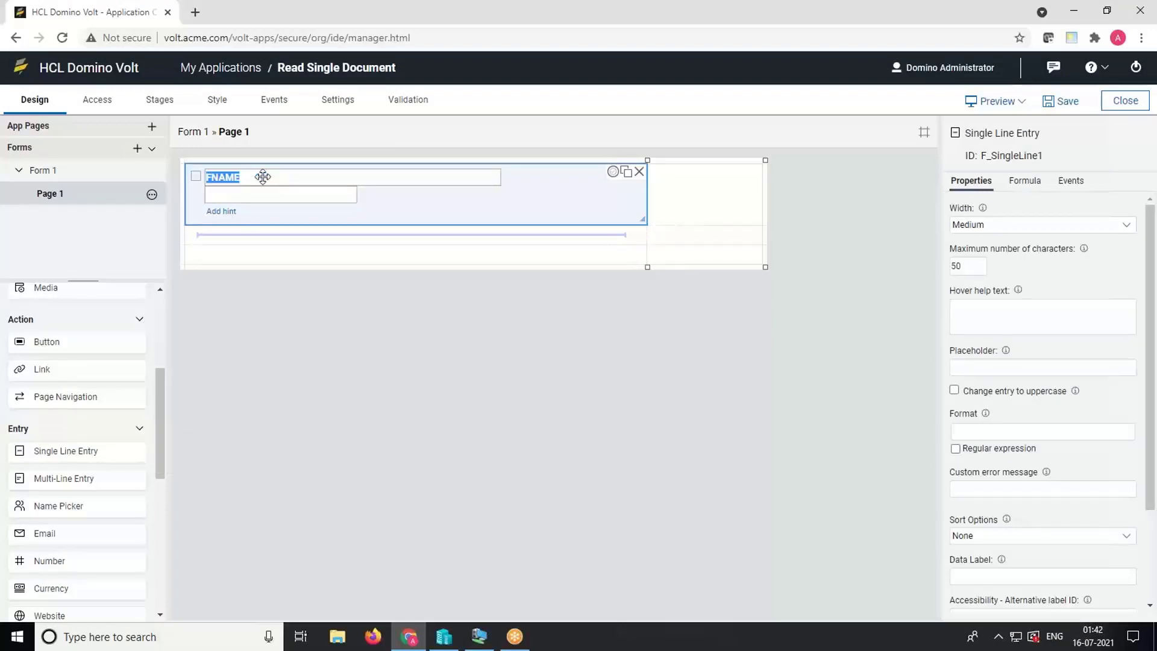
{"action": "double_click", "coordinate": [996, 158]}
{"action": "type", "text": "F_FNAME"}
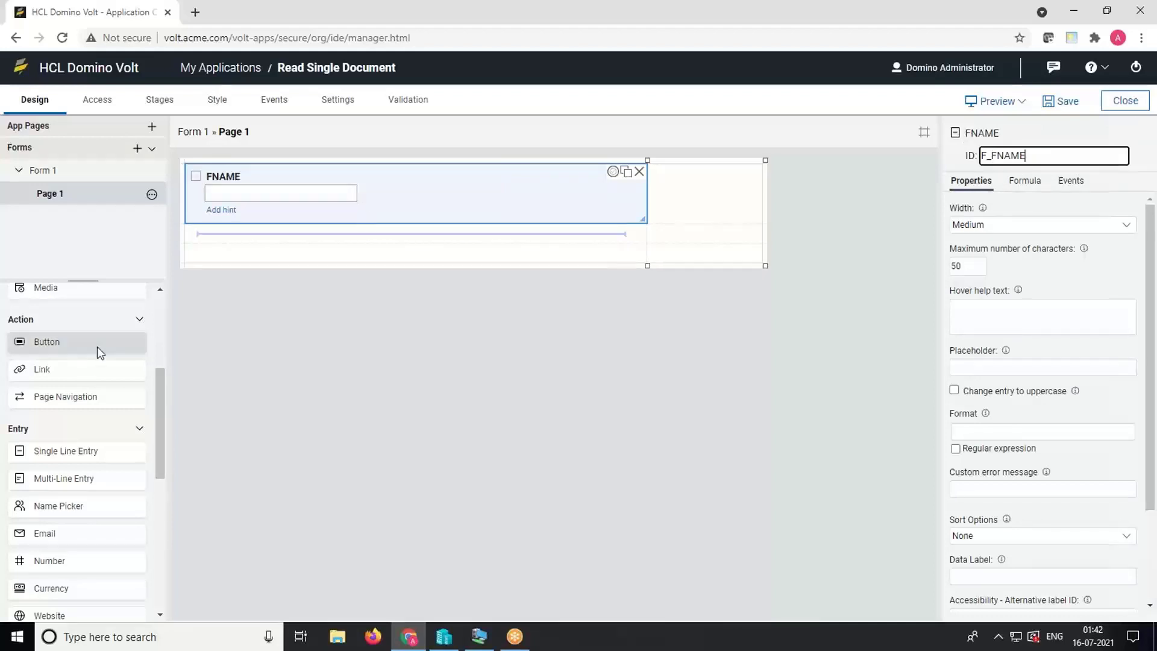
- Add a second text field labelled LNAME with ID F_LNAME below FNAME
{"action": "left_click_drag", "start_coordinate": [26, 451], "coordinate": [297, 314]}
{"action": "double_click", "coordinate": [269, 221]}
{"action": "type", "text": "LANME"}
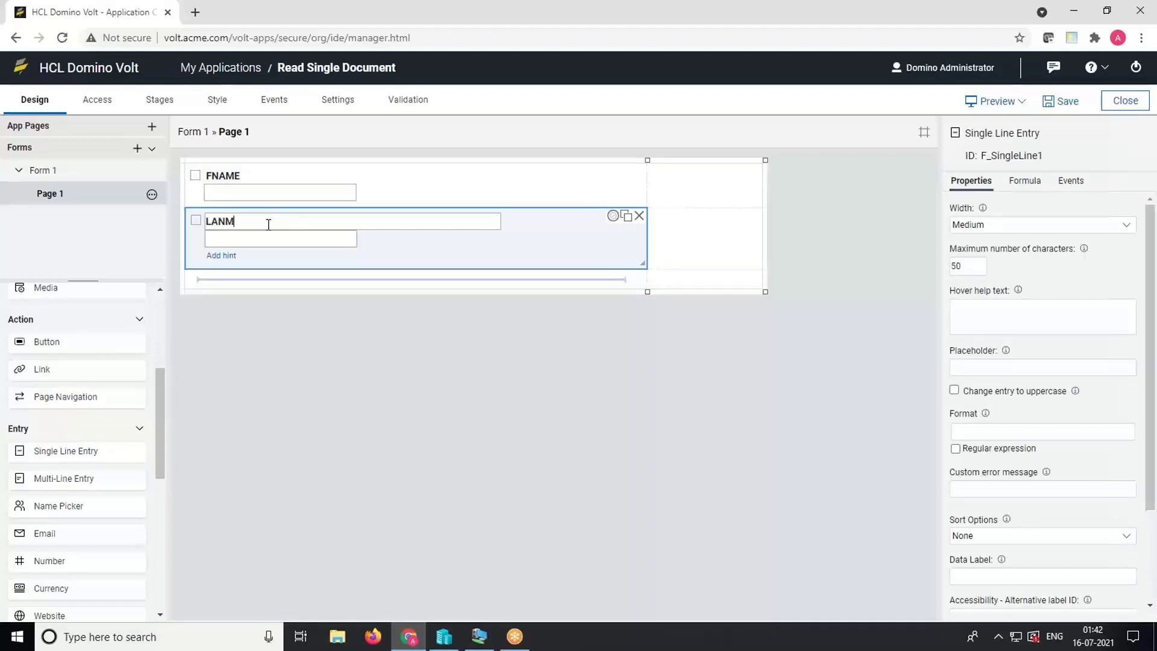
{"action": "key", "text": "BackSpace"}
{"action": "key", "text": "BackSpace"}
{"action": "type", "text": "NAME"}
{"action": "double_click", "coordinate": [269, 223]}
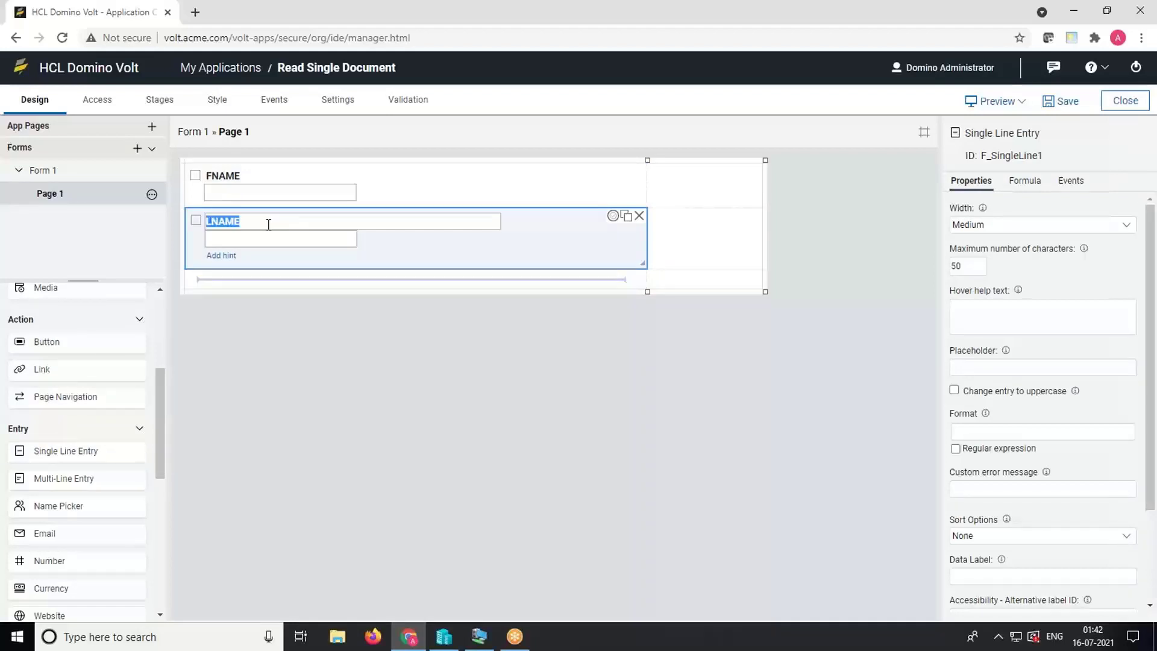
{"action": "left_click", "coordinate": [996, 161]}
{"action": "type", "text": "F_LNAME"}
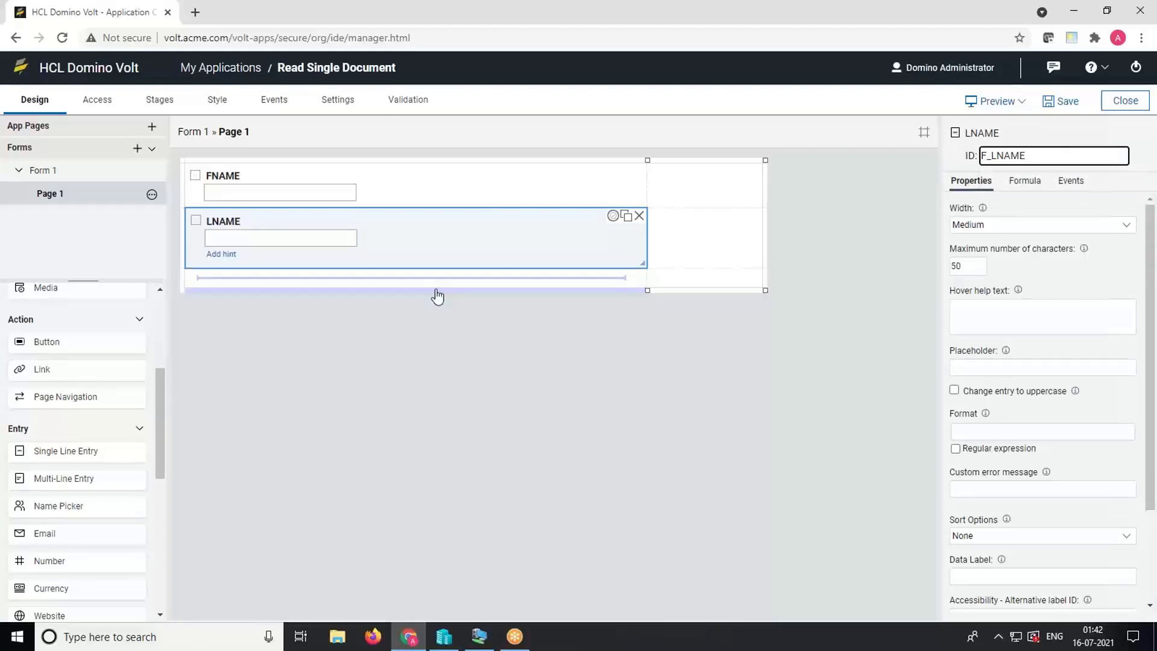
- Add a third text field labelled UNID with ID F_UNID below LNAME
{"action": "left_click_drag", "start_coordinate": [64, 455], "coordinate": [419, 296]}
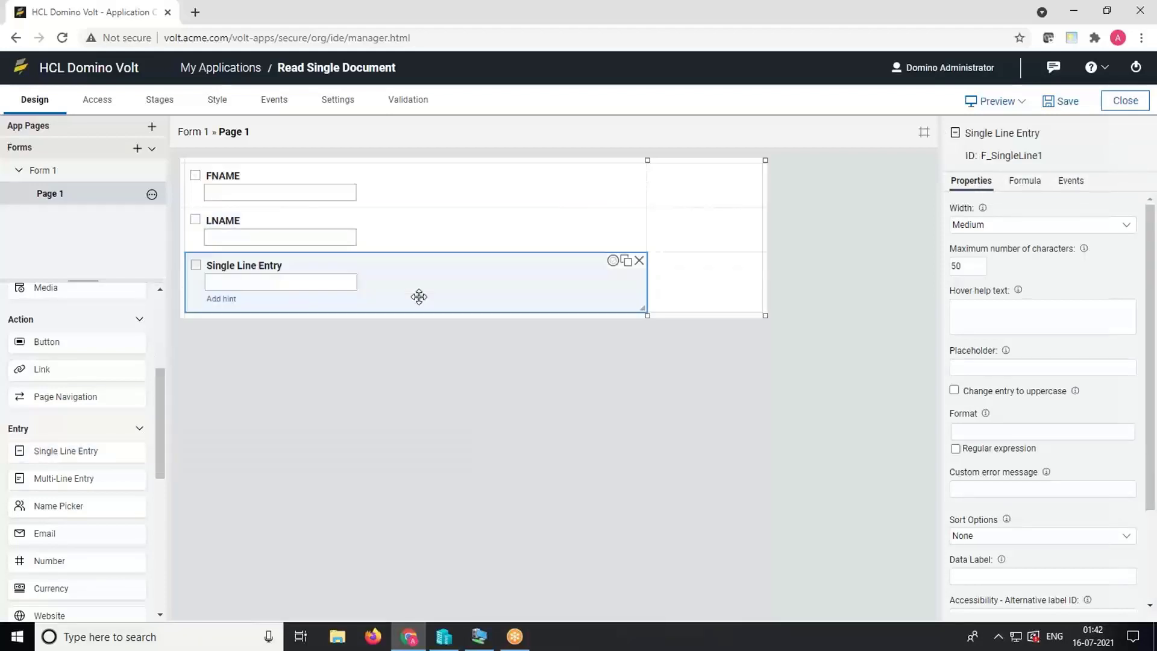
{"action": "double_click", "coordinate": [285, 267]}
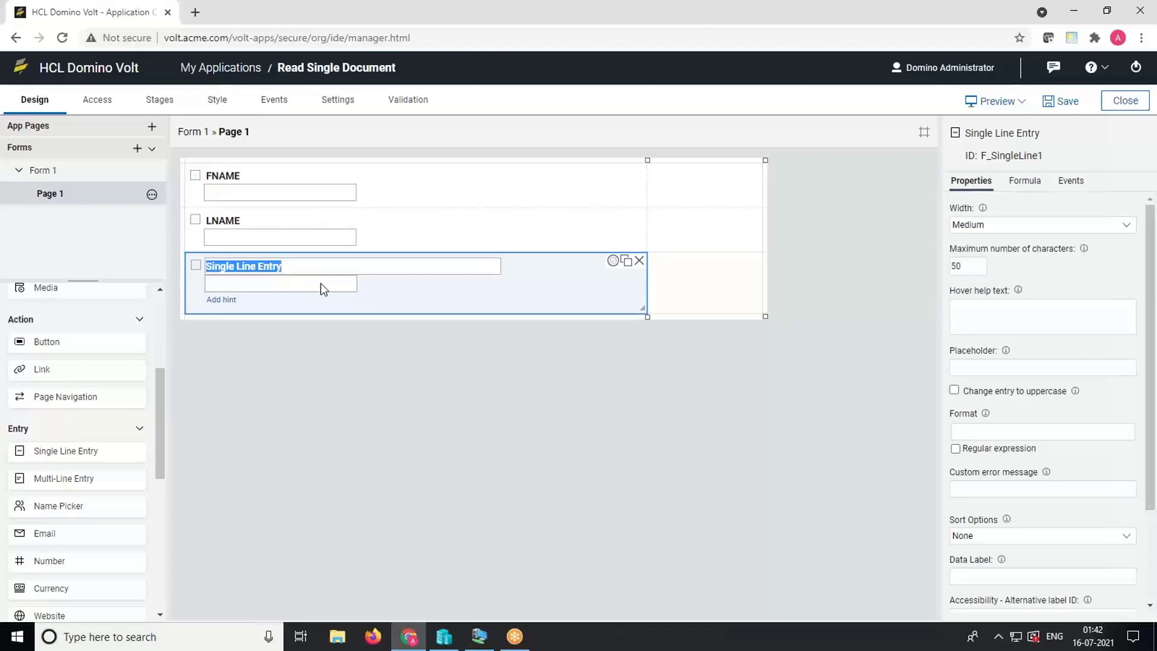
{"action": "type", "text": "UNID"}
{"action": "key", "text": "ctrl+a"}
{"action": "left_click", "coordinate": [1061, 156]}
{"action": "left_click_drag", "start_coordinate": [992, 155], "coordinate": [1060, 156]}
{"action": "key", "text": "BackSpace"}
{"action": "type", "text": "UNID"}
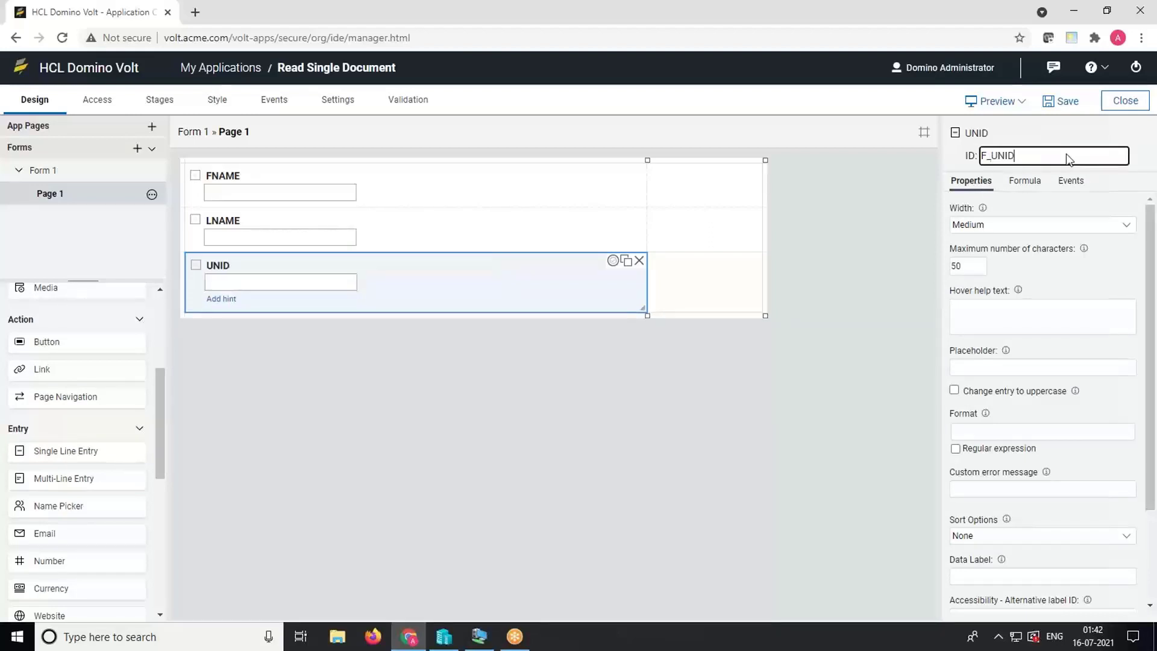
{"action": "left_click", "coordinate": [684, 195]}
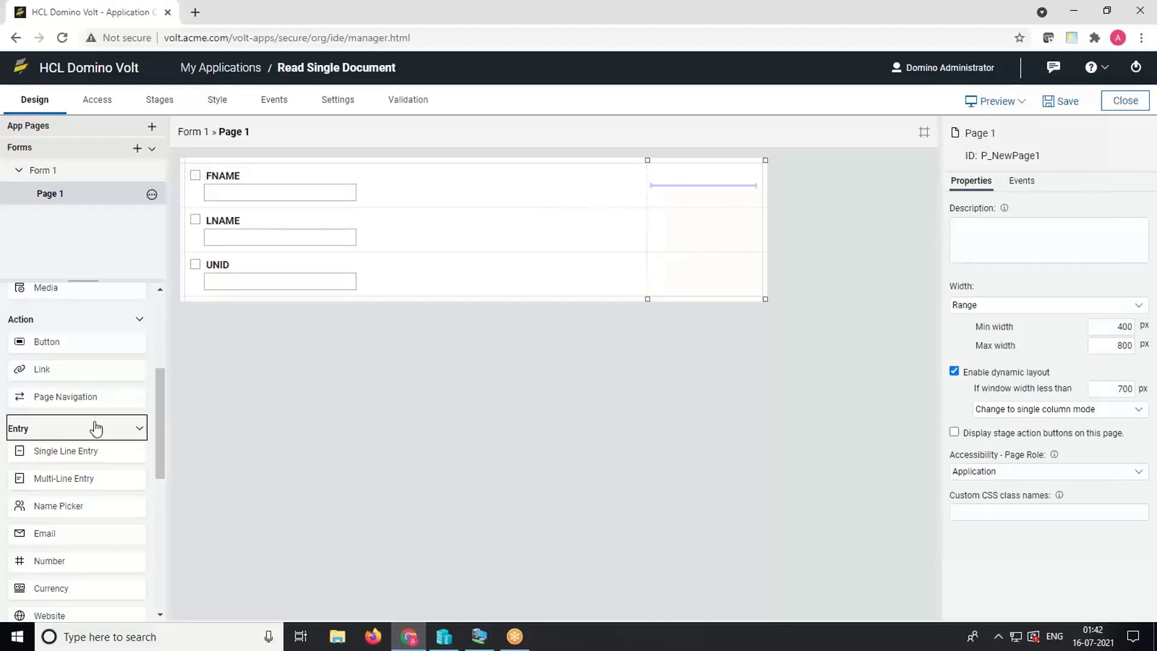
- Place a button captioned GET DATA in the form's top-right cell
{"action": "left_click_drag", "start_coordinate": [66, 344], "coordinate": [539, 318]}
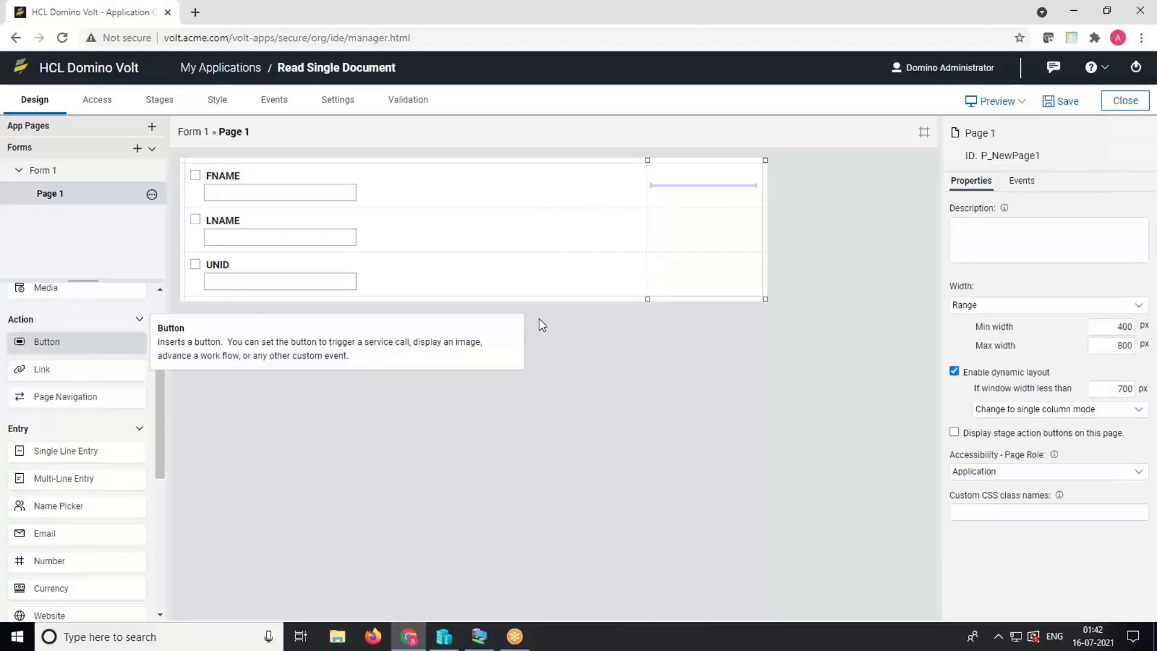
{"action": "triple_click", "coordinate": [1003, 219]}
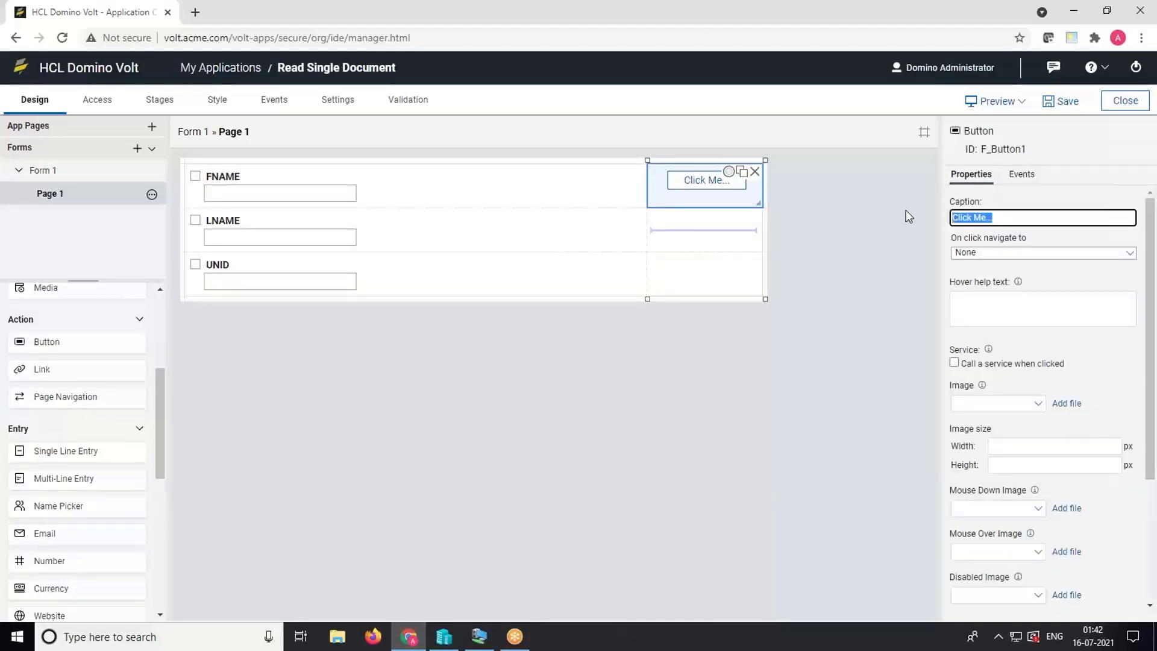
{"action": "type", "text": "GET DATA"}
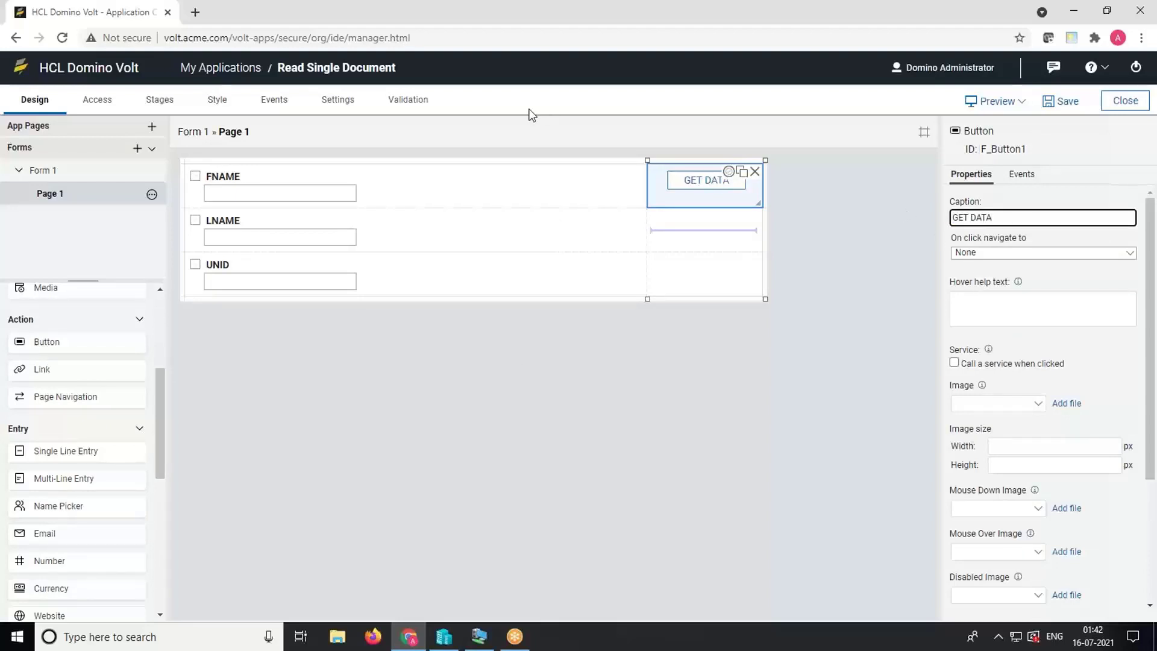
- Start a new service configuration for Form 1 in the application settings
{"action": "left_click", "coordinate": [331, 103]}
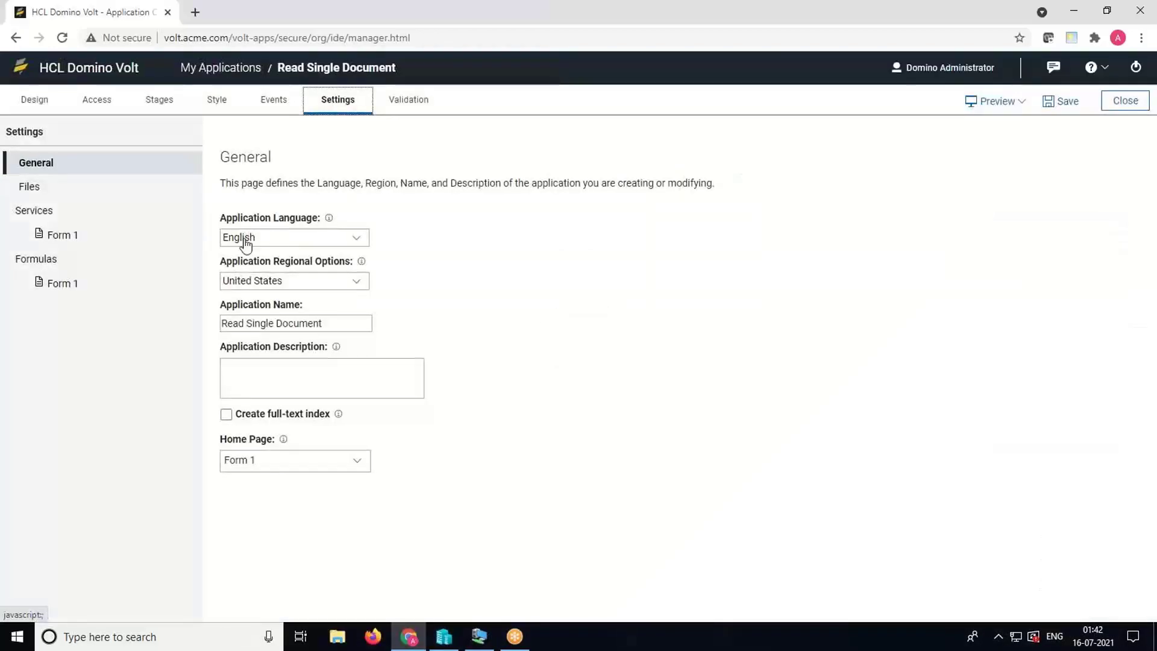
{"action": "left_click", "coordinate": [83, 237]}
{"action": "left_click", "coordinate": [266, 493]}
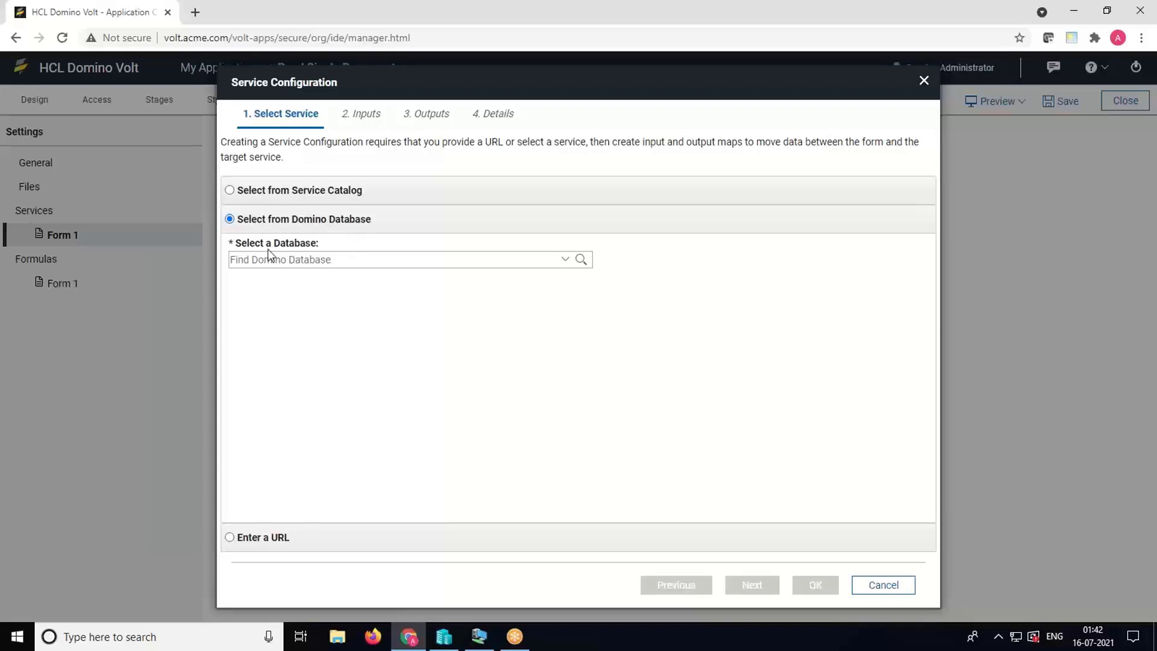
- Configure the service to read a single TestForm document from SingleDoc.nsf
{"action": "left_click", "coordinate": [292, 260]}
{"action": "type", "text": "sin"}
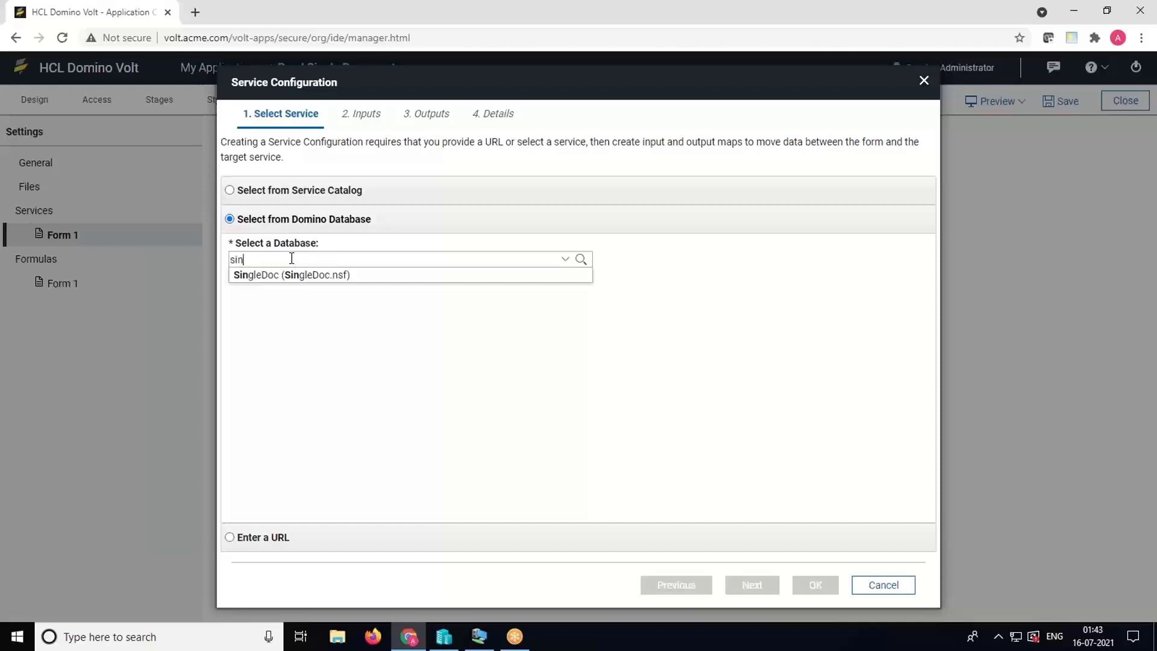
{"action": "left_click", "coordinate": [308, 278]}
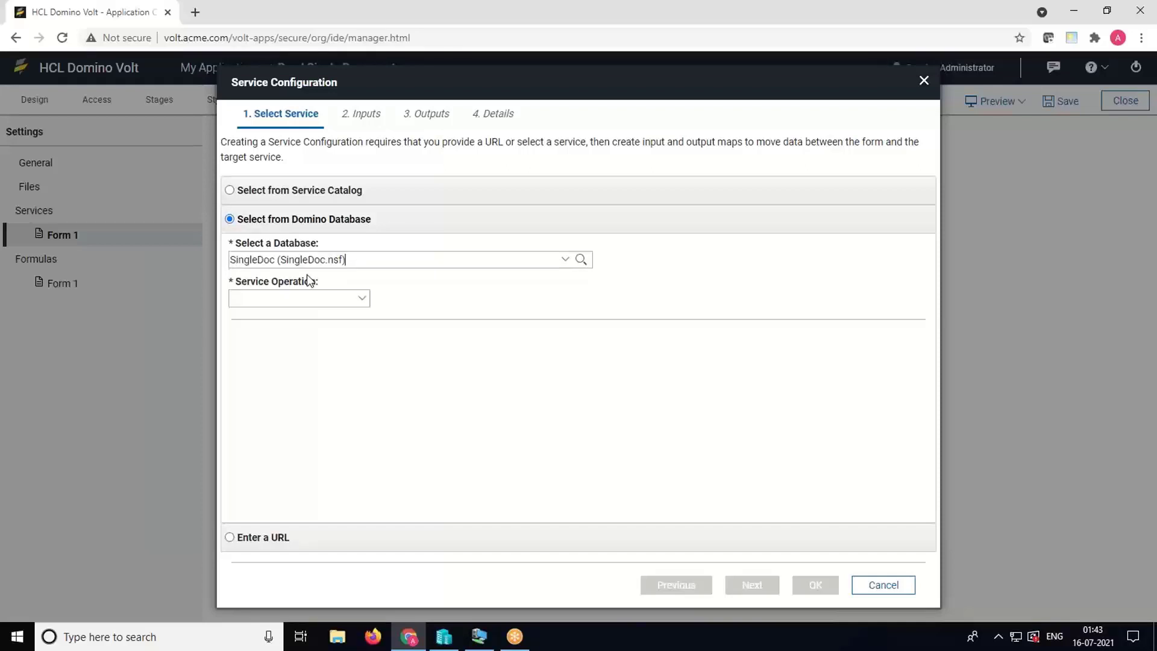
{"action": "left_click", "coordinate": [365, 297]}
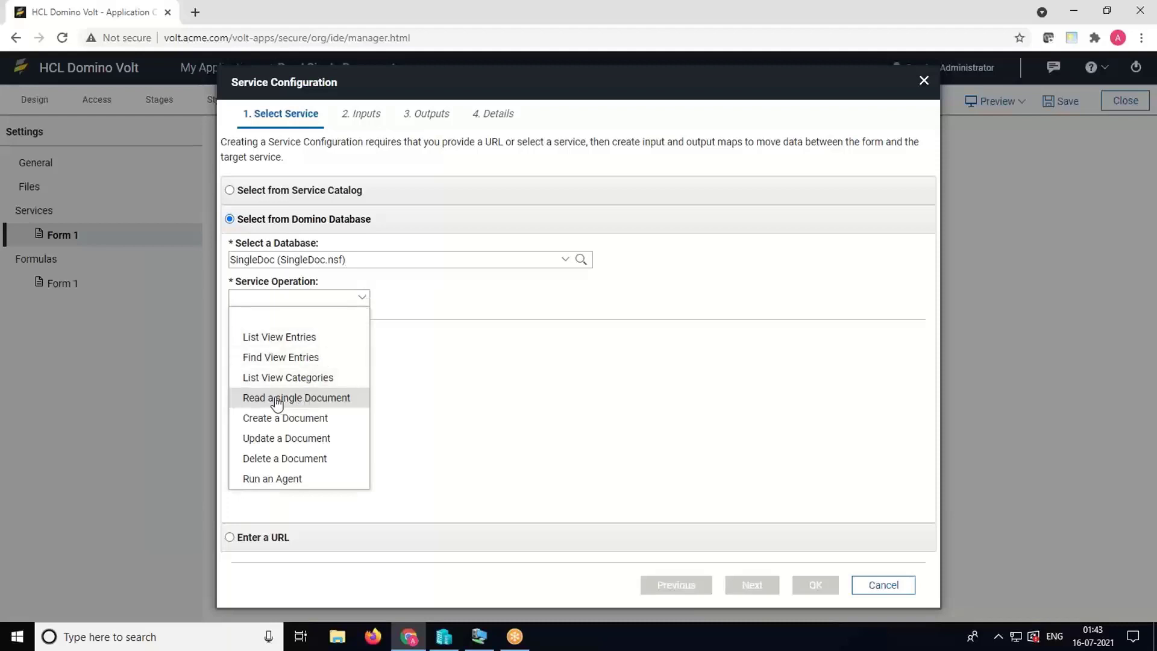
{"action": "left_click", "coordinate": [331, 403]}
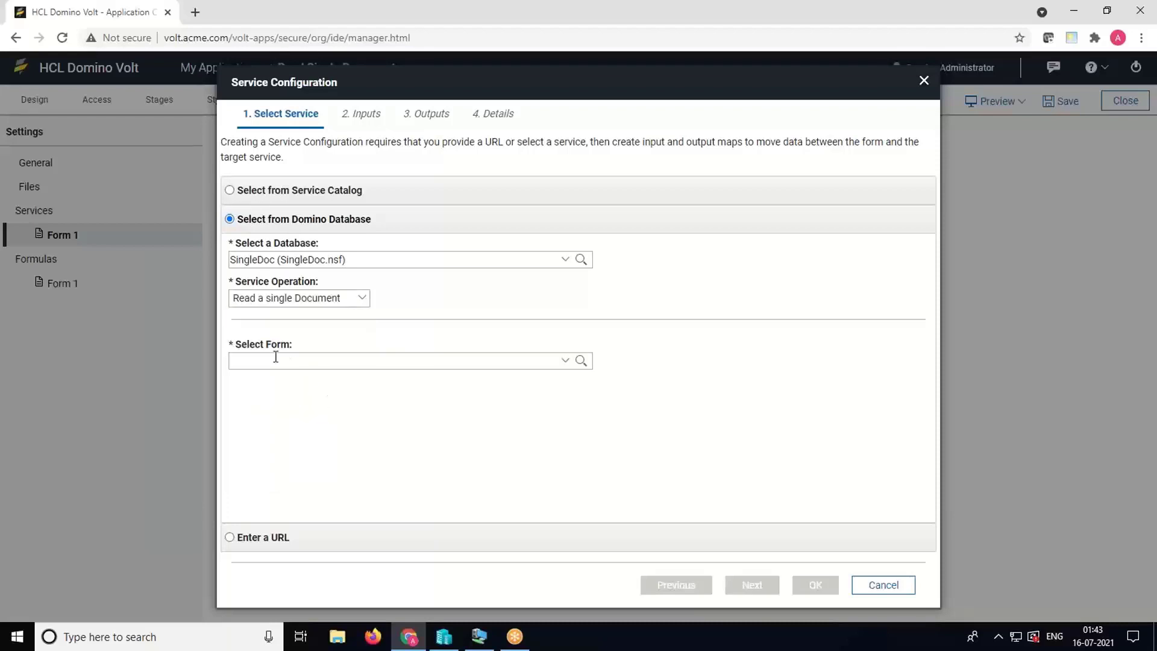
{"action": "left_click", "coordinate": [565, 361]}
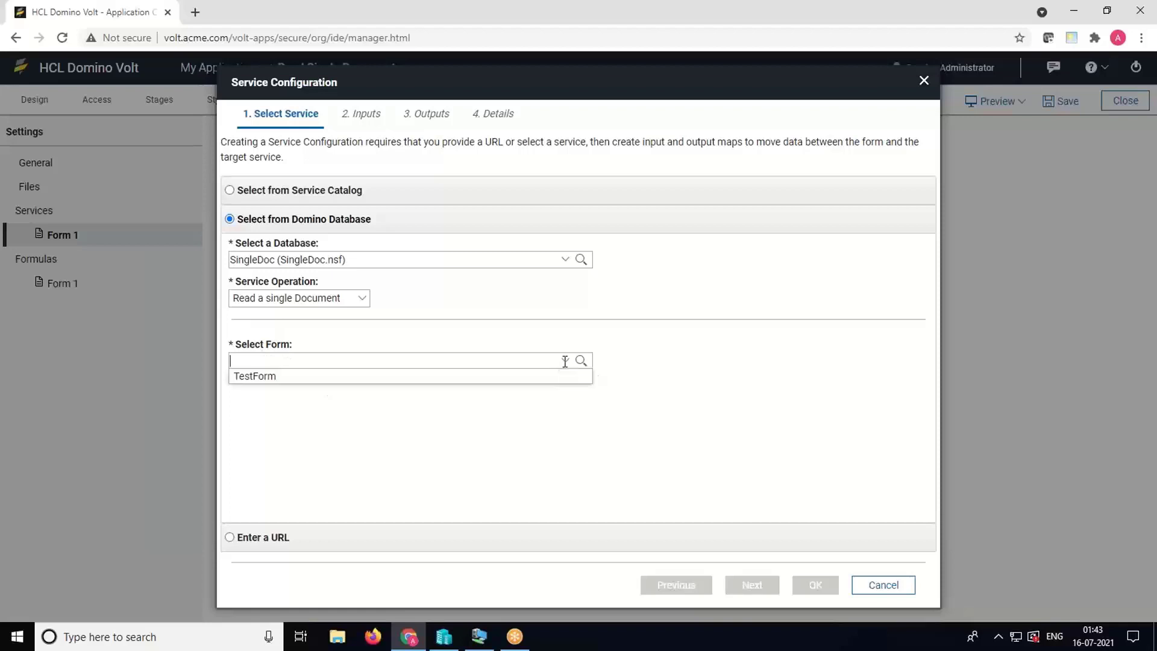
{"action": "left_click", "coordinate": [264, 377]}
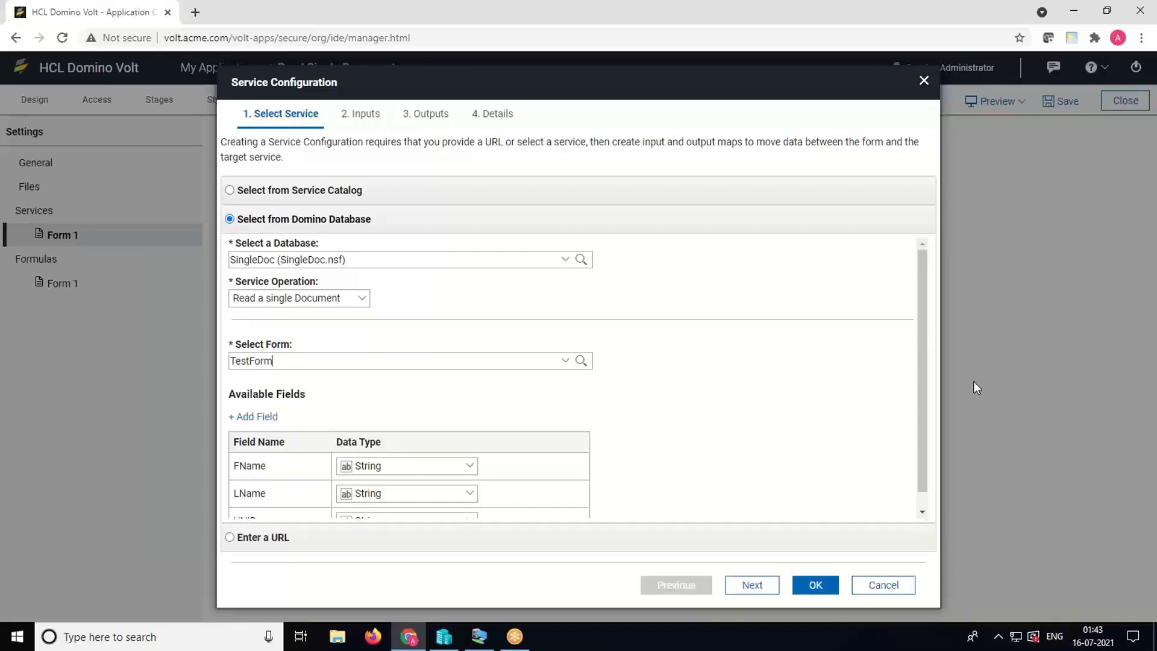
{"action": "scroll", "coordinate": [925, 385], "scroll_direction": "down", "scroll_amount": 1}
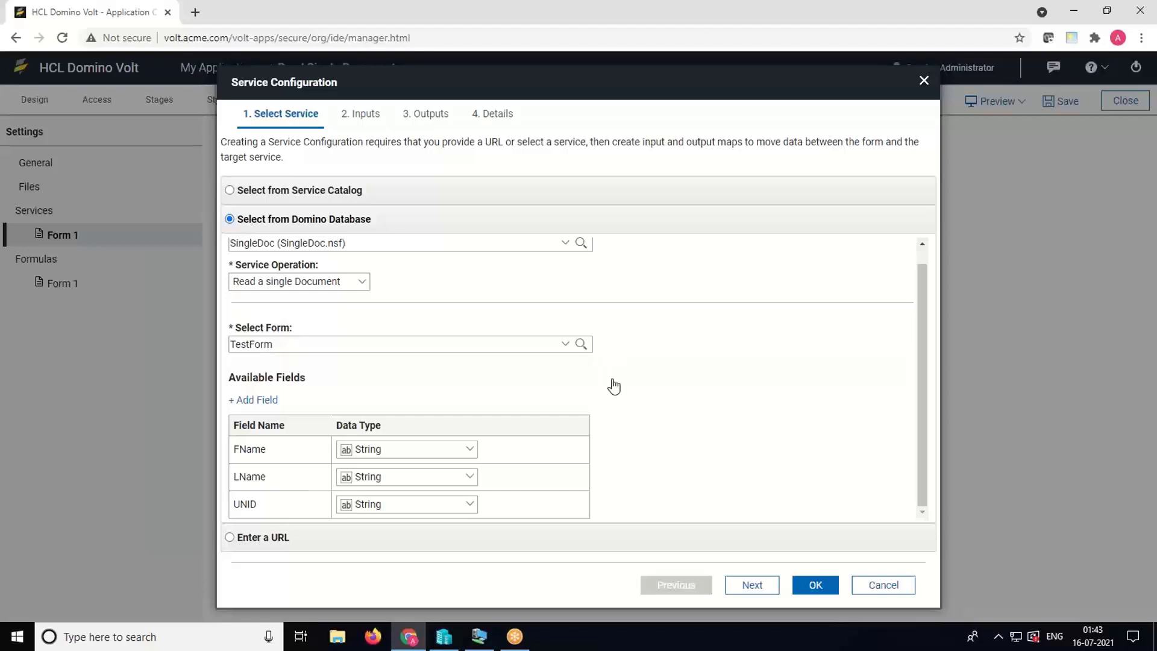
{"action": "left_click", "coordinate": [747, 584]}
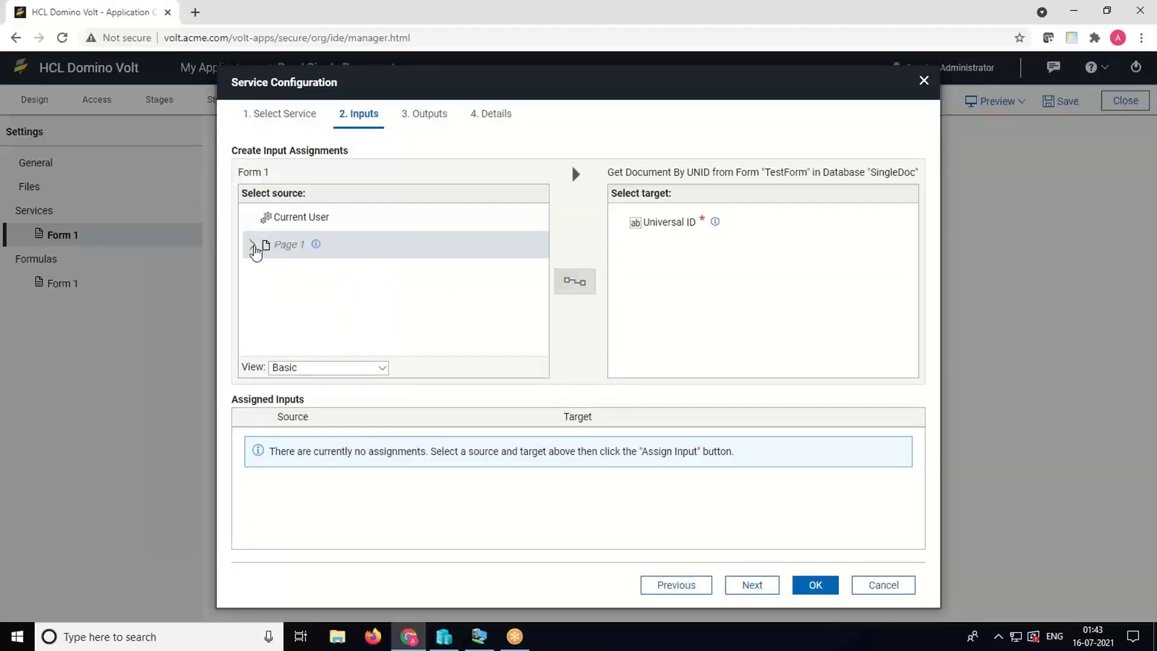
- Assign the Page 1 UNID field as the service's Universal ID input
{"action": "left_click", "coordinate": [253, 245]}
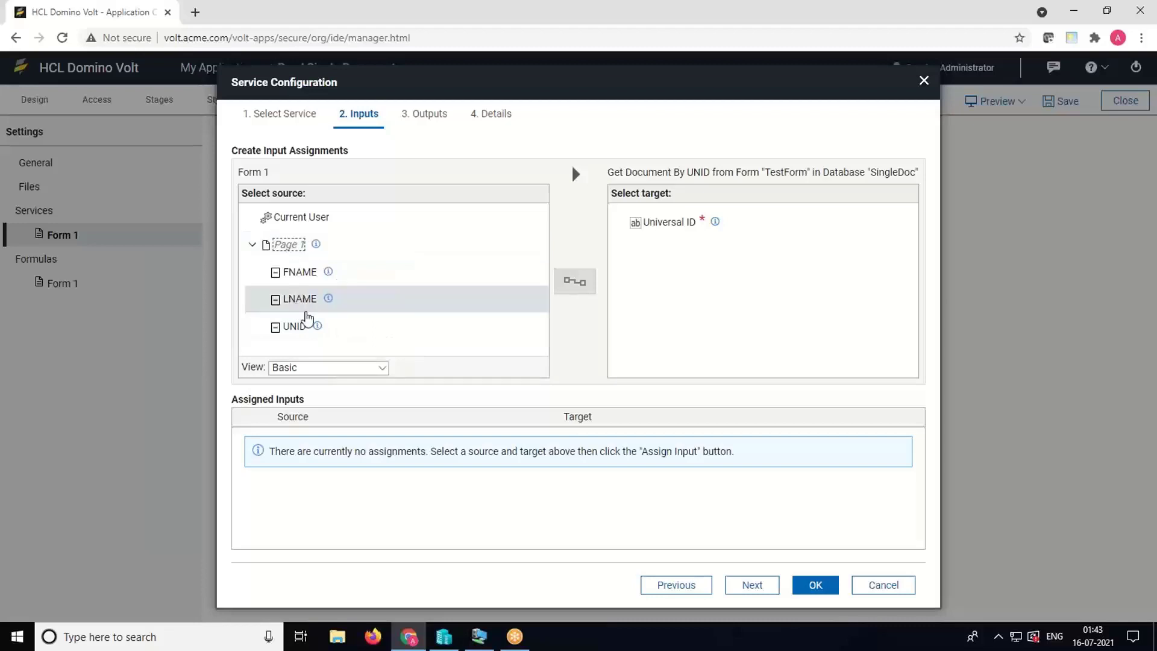
{"action": "left_click", "coordinate": [335, 327]}
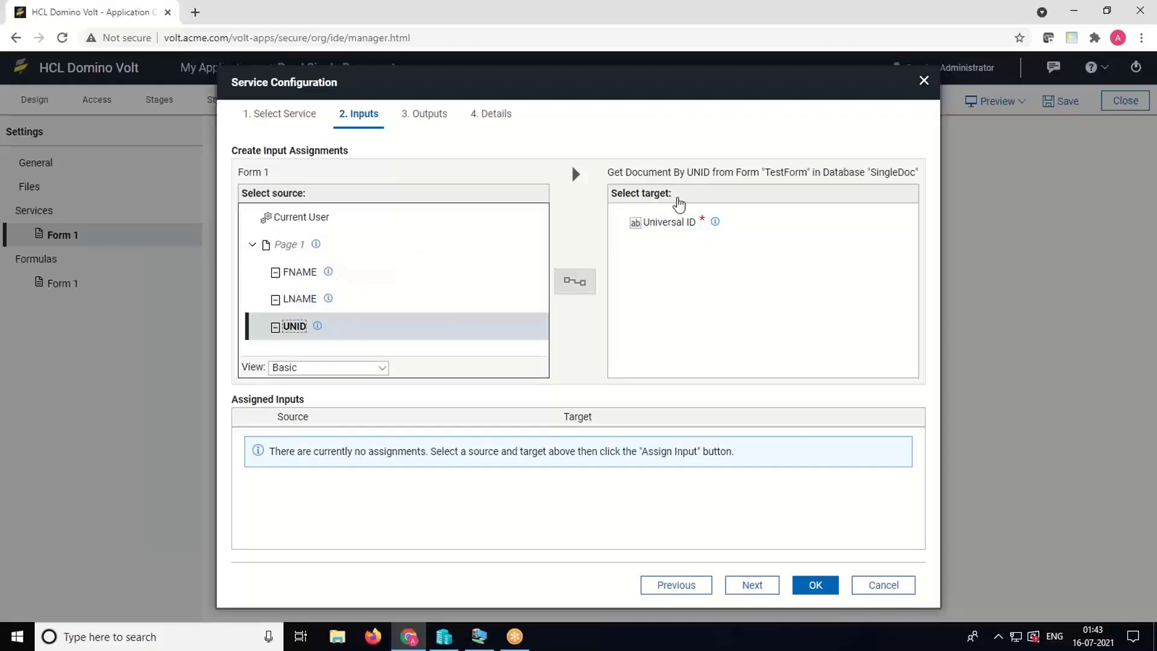
{"action": "left_click", "coordinate": [676, 232]}
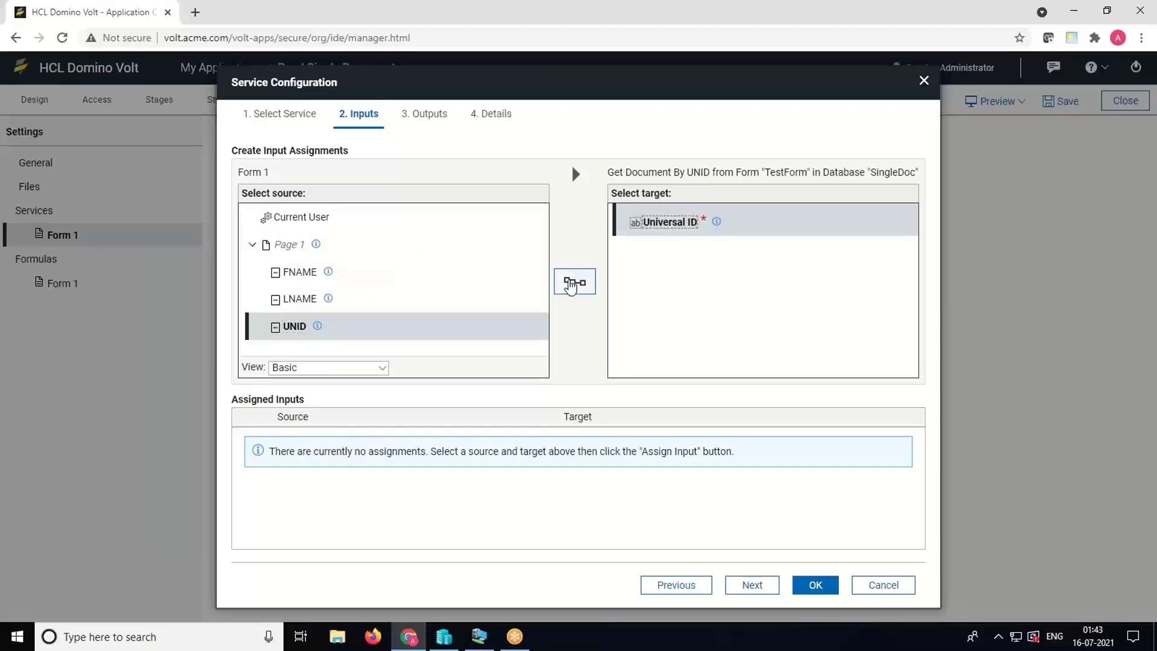
{"action": "left_click", "coordinate": [574, 281]}
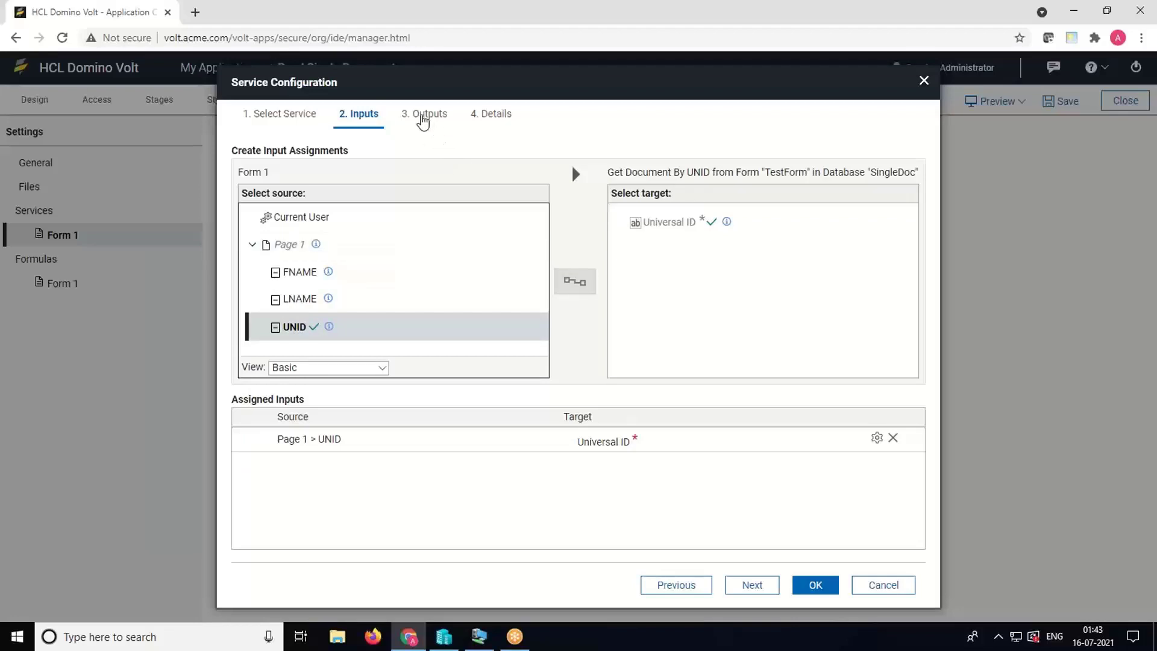
{"action": "left_click", "coordinate": [423, 116]}
- Map output FName to Page 1 FNAME and LName to LNAME, then confirm
{"action": "left_click_drag", "start_coordinate": [543, 276], "coordinate": [545, 339]}
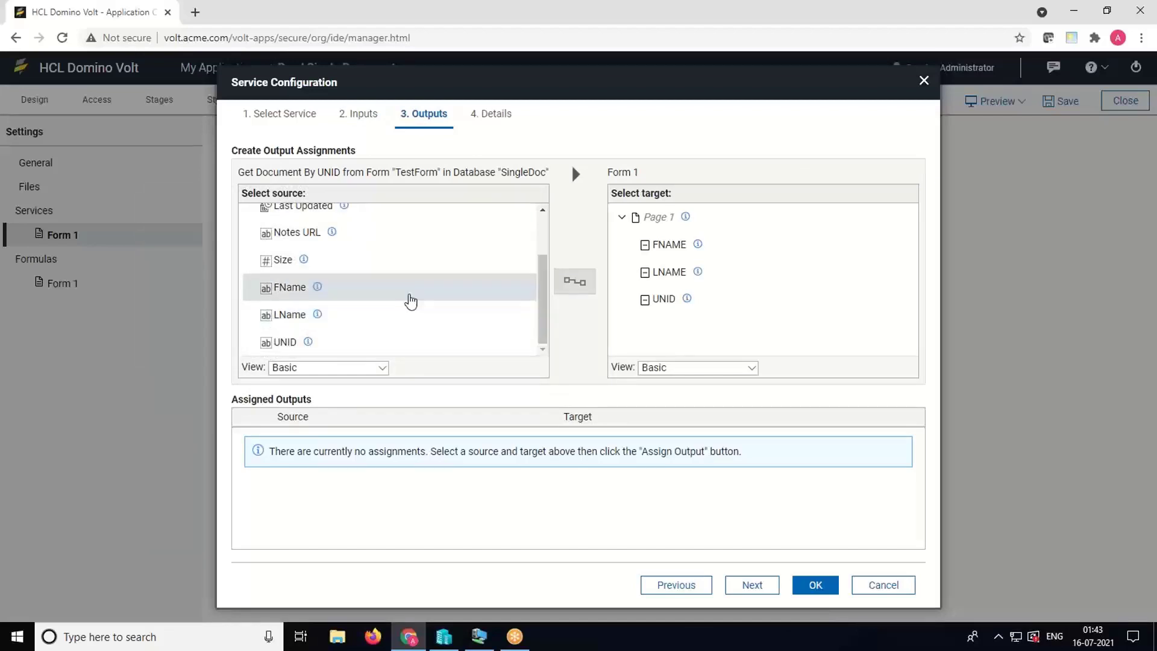
{"action": "left_click", "coordinate": [374, 289]}
{"action": "left_click", "coordinate": [666, 247]}
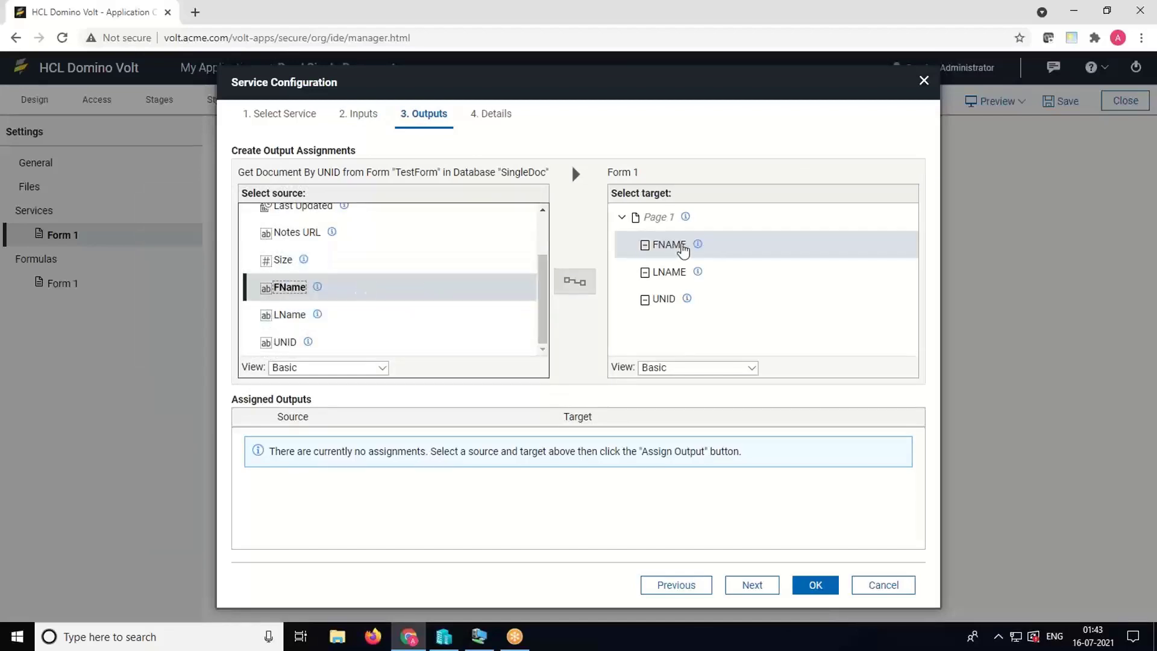
{"action": "left_click", "coordinate": [575, 281]}
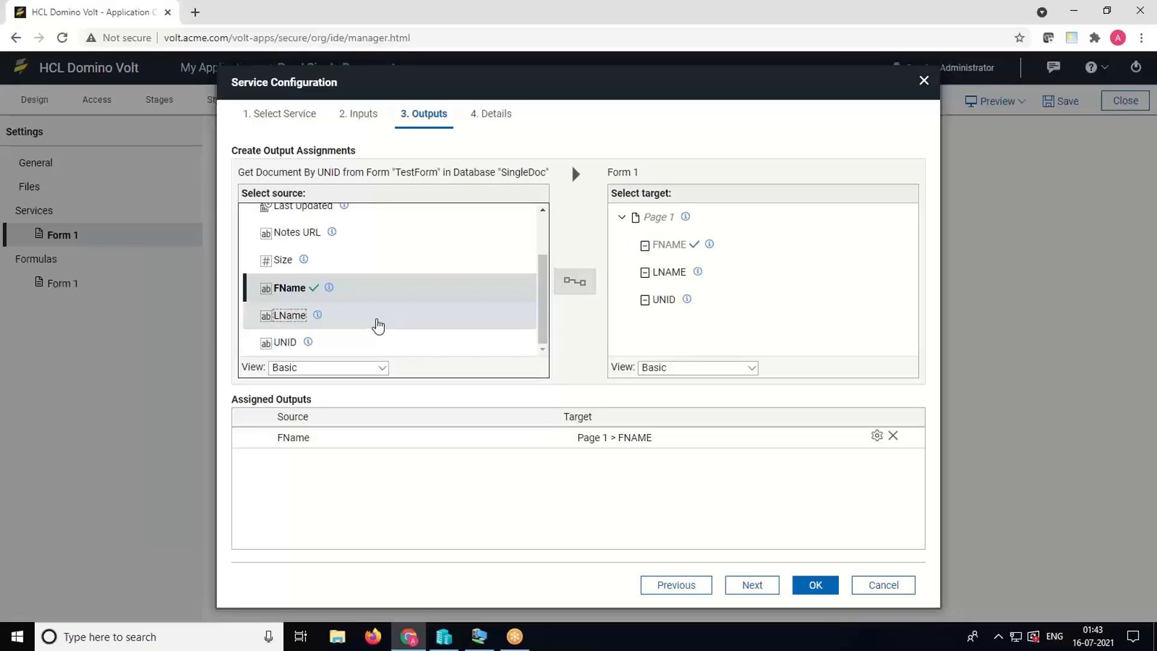
{"action": "left_click", "coordinate": [378, 318]}
{"action": "left_click", "coordinate": [654, 276]}
{"action": "left_click", "coordinate": [576, 281]}
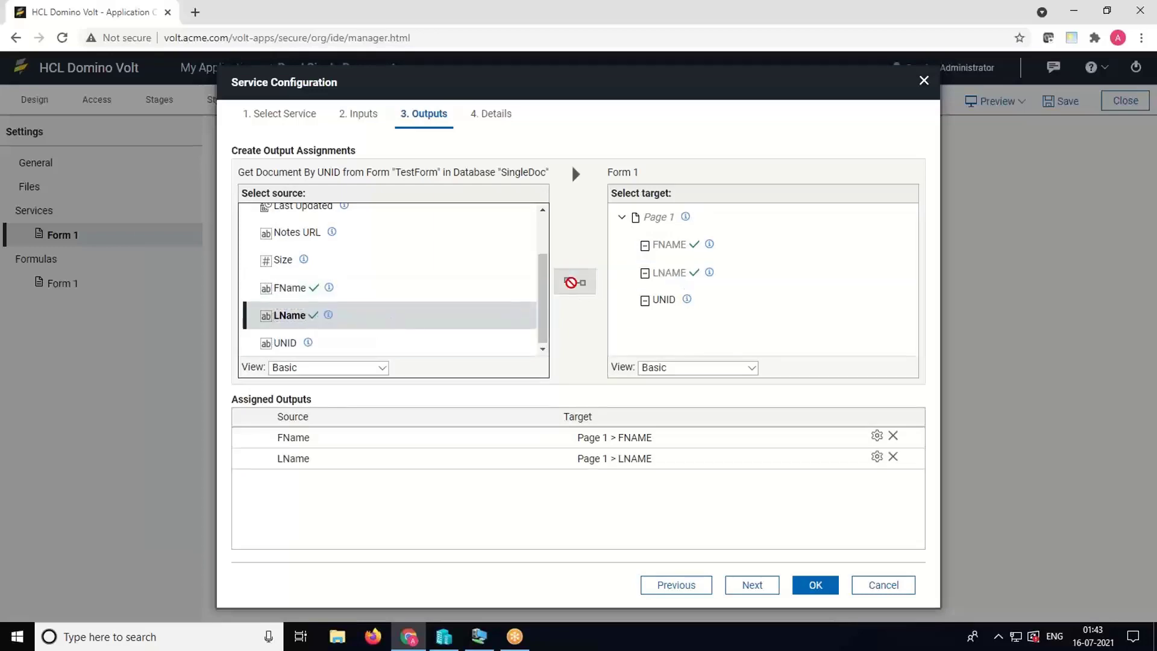
{"action": "left_click", "coordinate": [816, 585]}
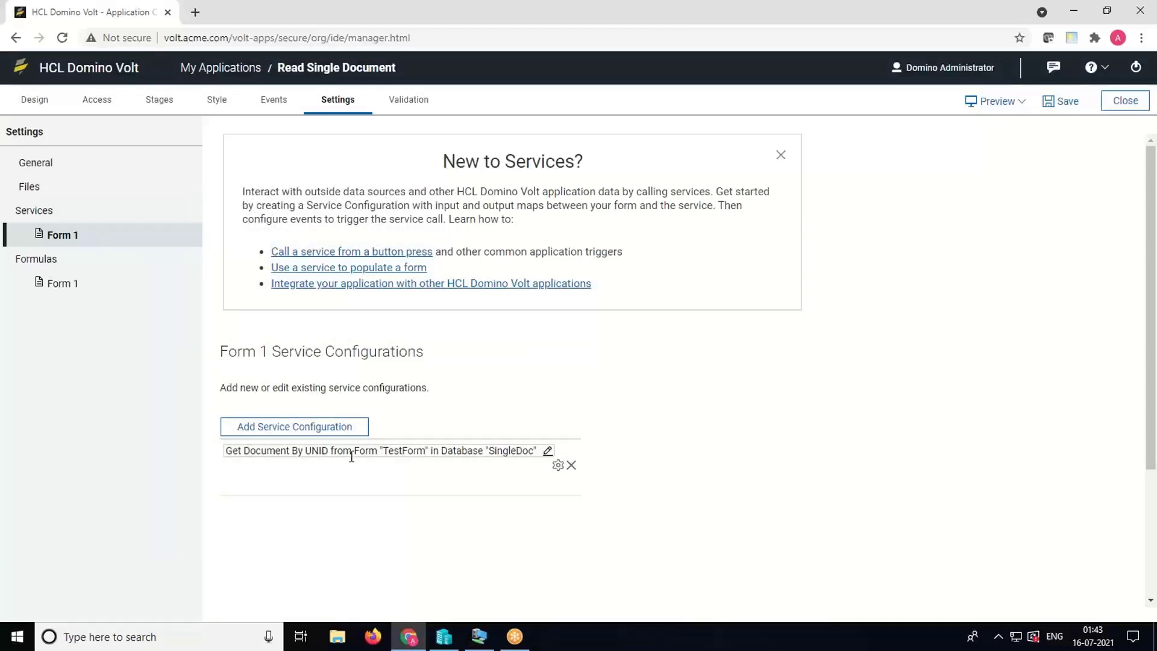
- Set the GET DATA button to call Get Document By UNID when clicked, and save
{"action": "left_click", "coordinate": [30, 103]}
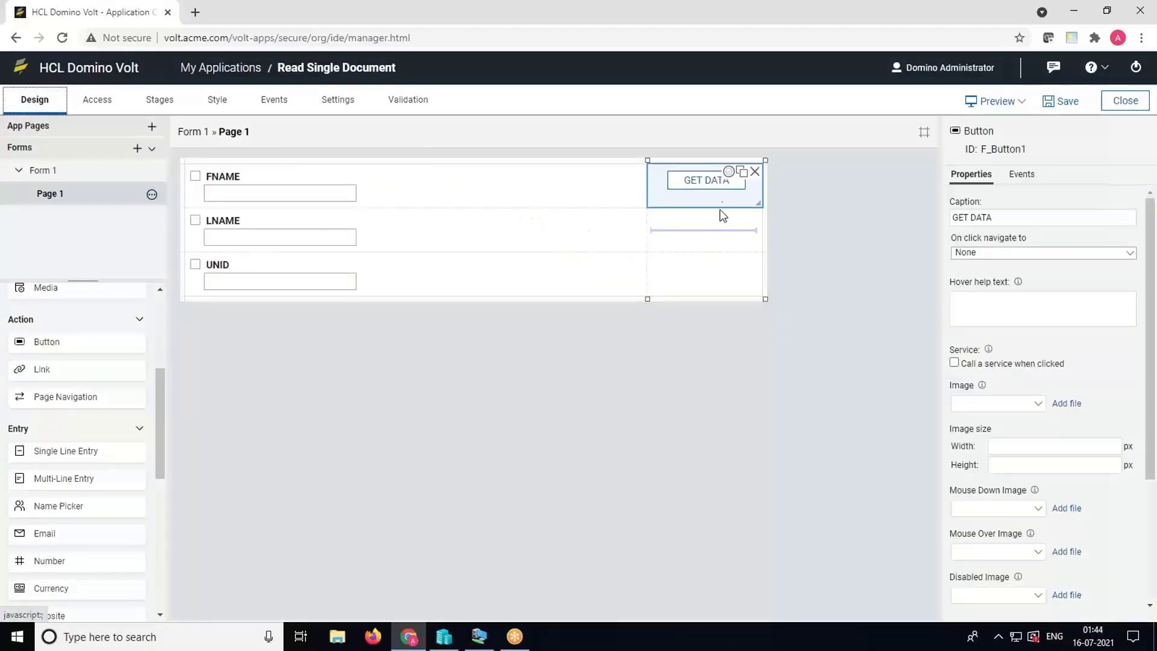
{"action": "left_click", "coordinate": [748, 194]}
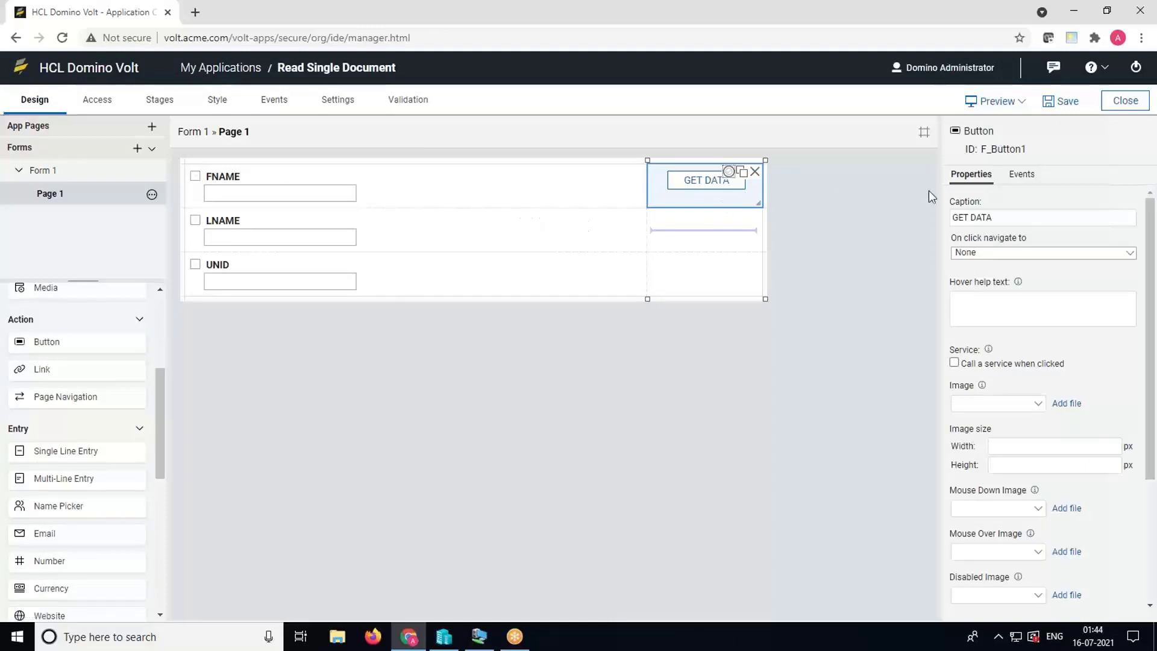
{"action": "left_click", "coordinate": [955, 363]}
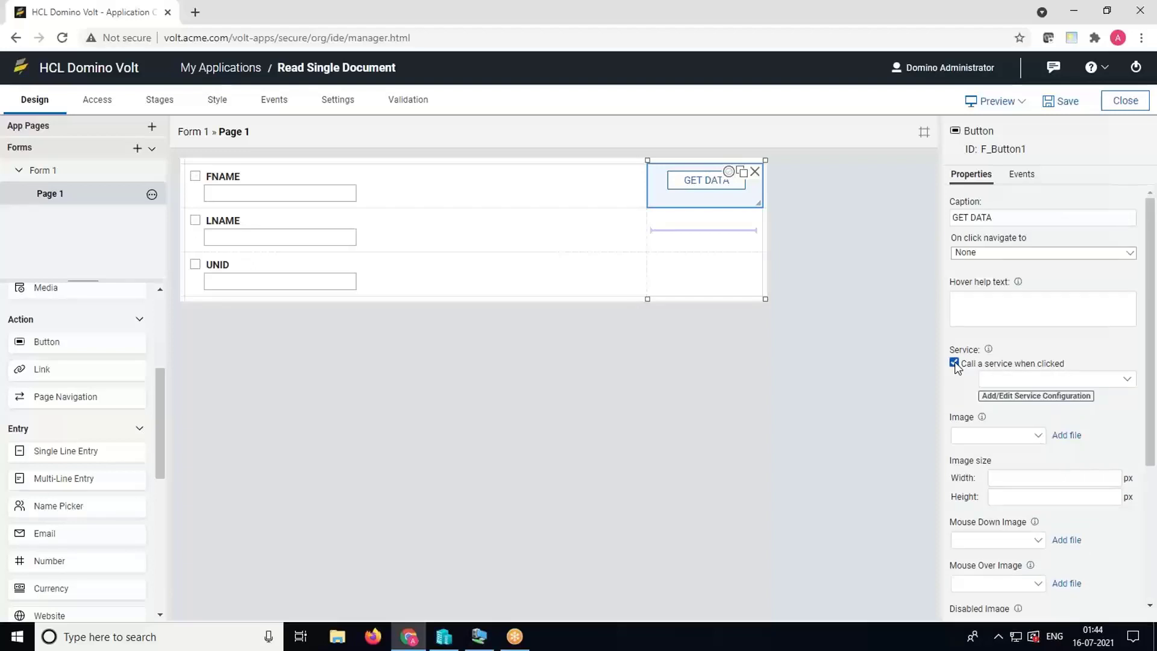
{"action": "left_click", "coordinate": [997, 376]}
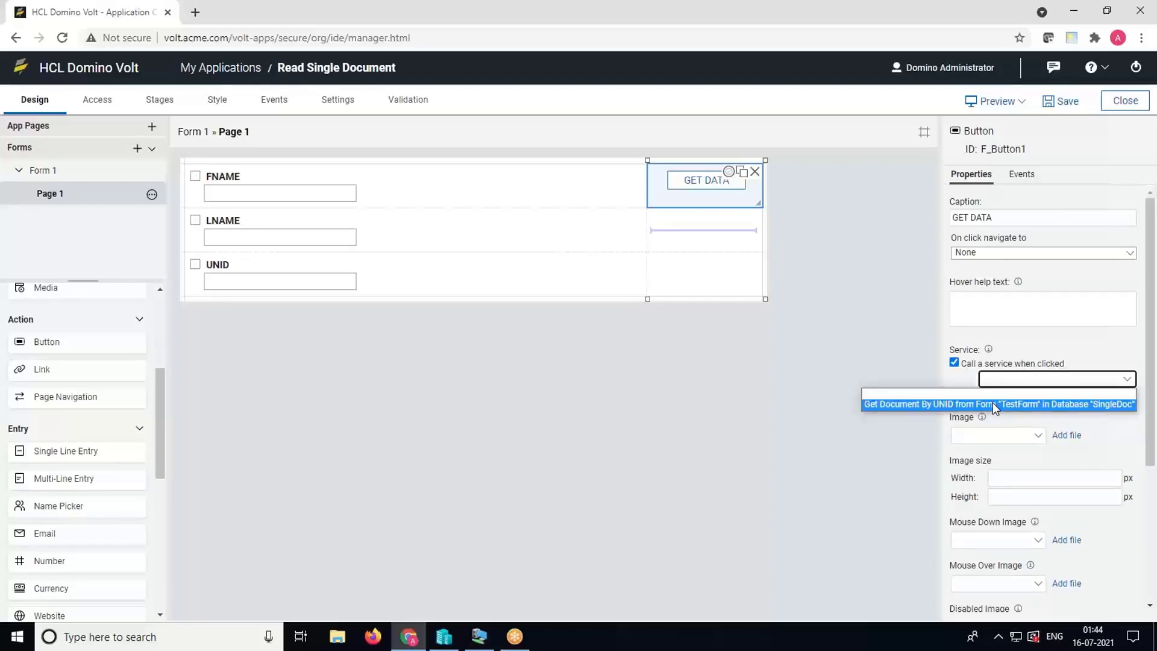
{"action": "left_click", "coordinate": [992, 403]}
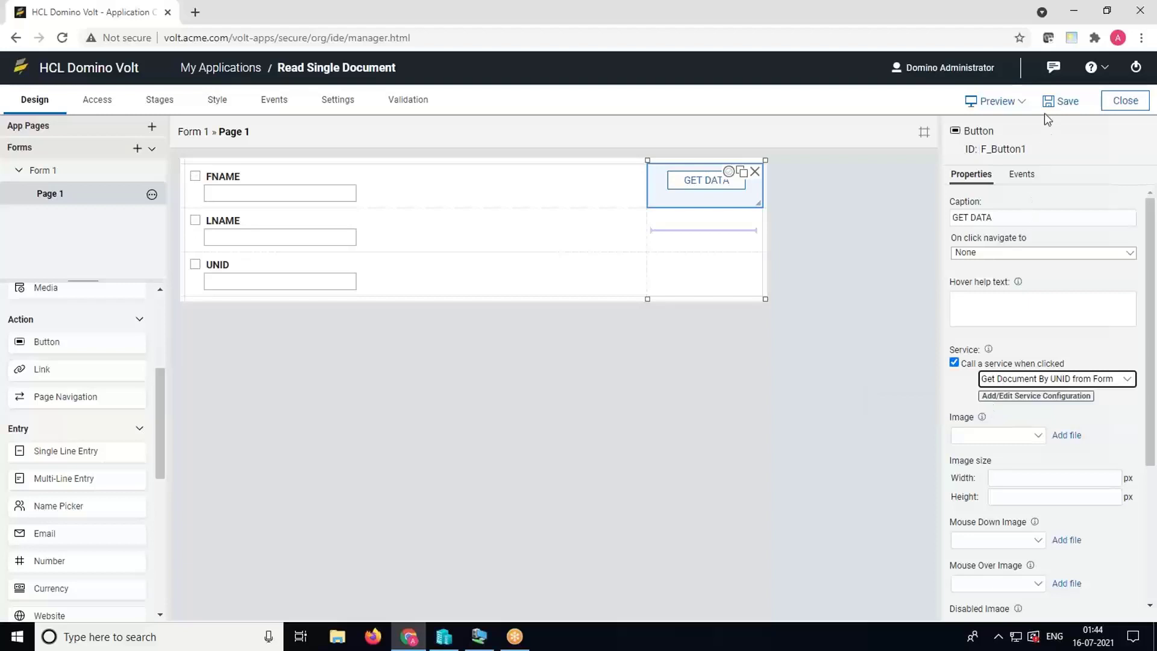
{"action": "left_click", "coordinate": [1054, 100]}
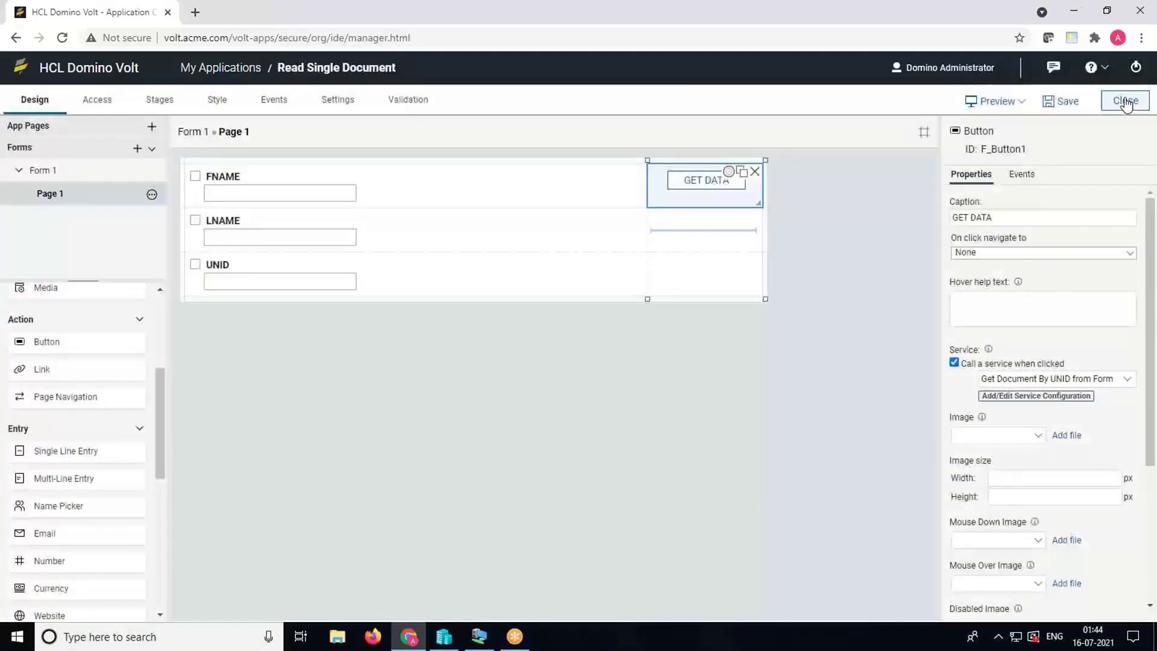
- Close the editor and redeploy Read Single Document as an update, then go to Notes
{"action": "left_click", "coordinate": [1126, 101]}
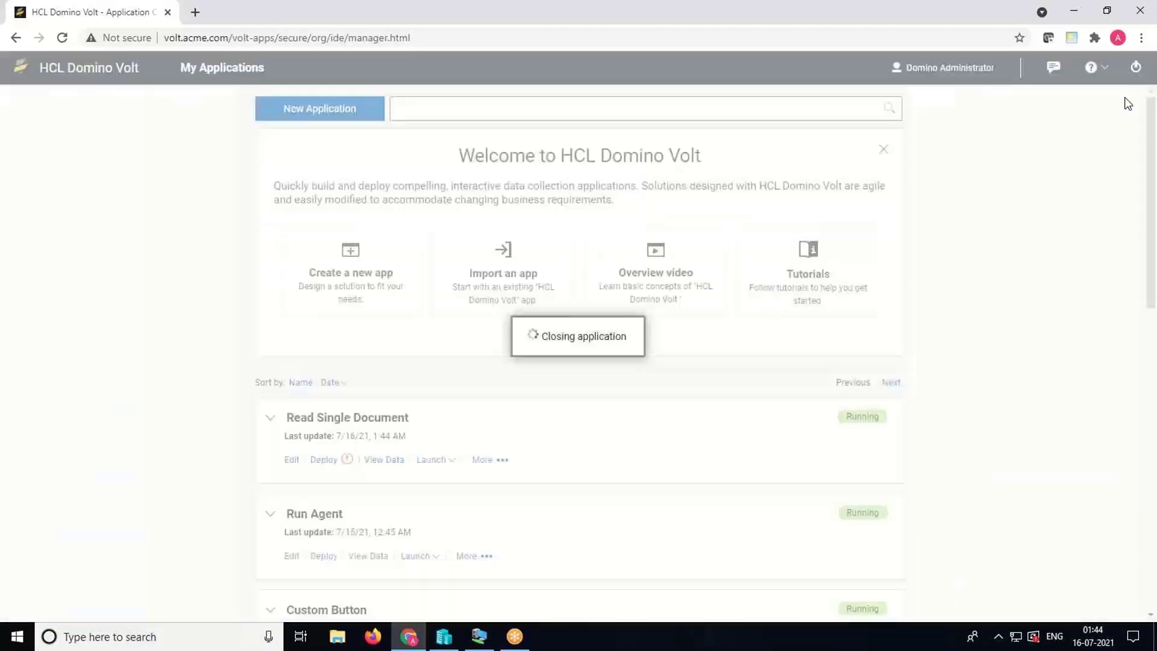
{"action": "left_click", "coordinate": [323, 459]}
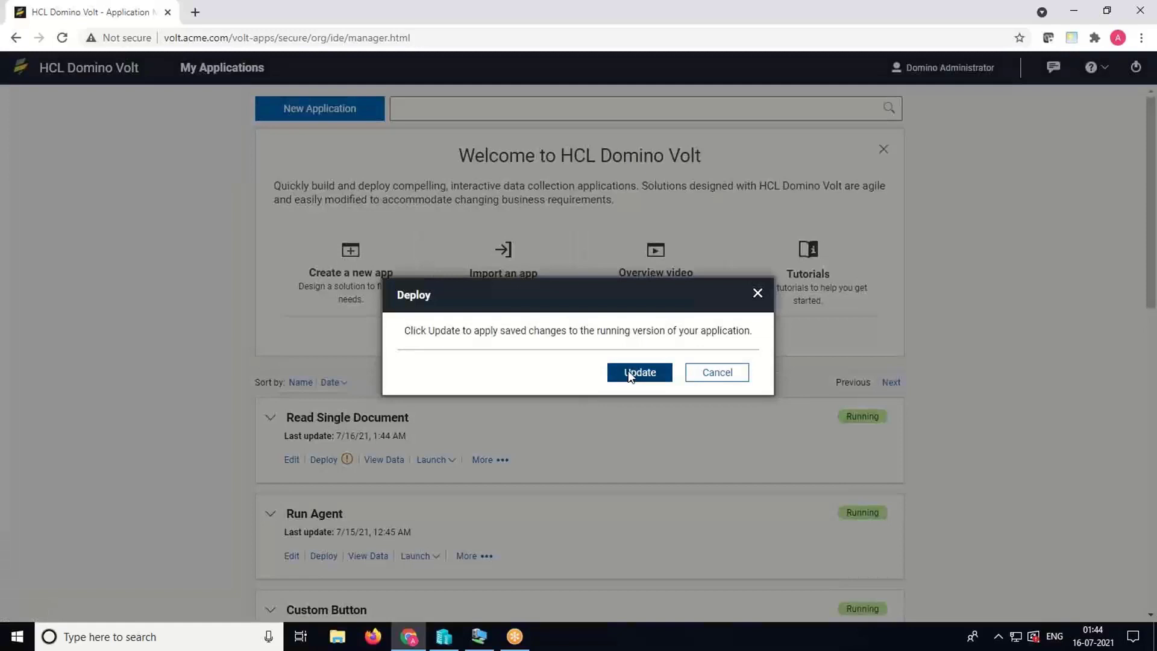
{"action": "left_click", "coordinate": [628, 370]}
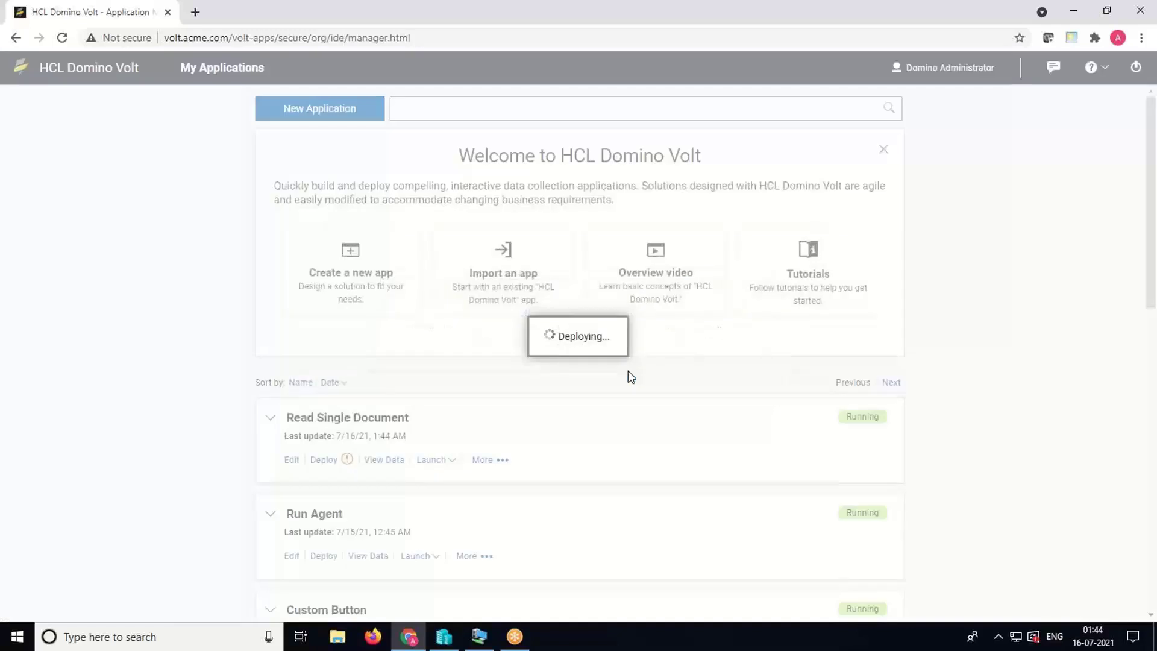
{"action": "left_click", "coordinate": [478, 640]}
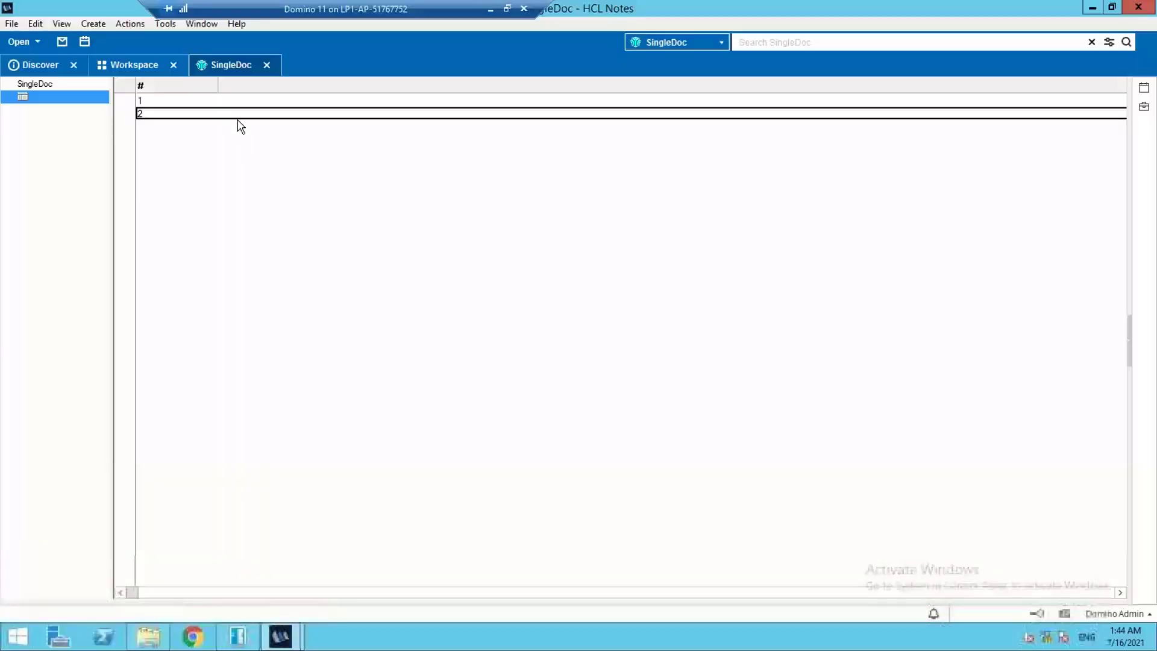
- Open the first SingleDoc document and copy its UNID value
{"action": "left_click", "coordinate": [224, 103]}
{"action": "double_click", "coordinate": [224, 104]}
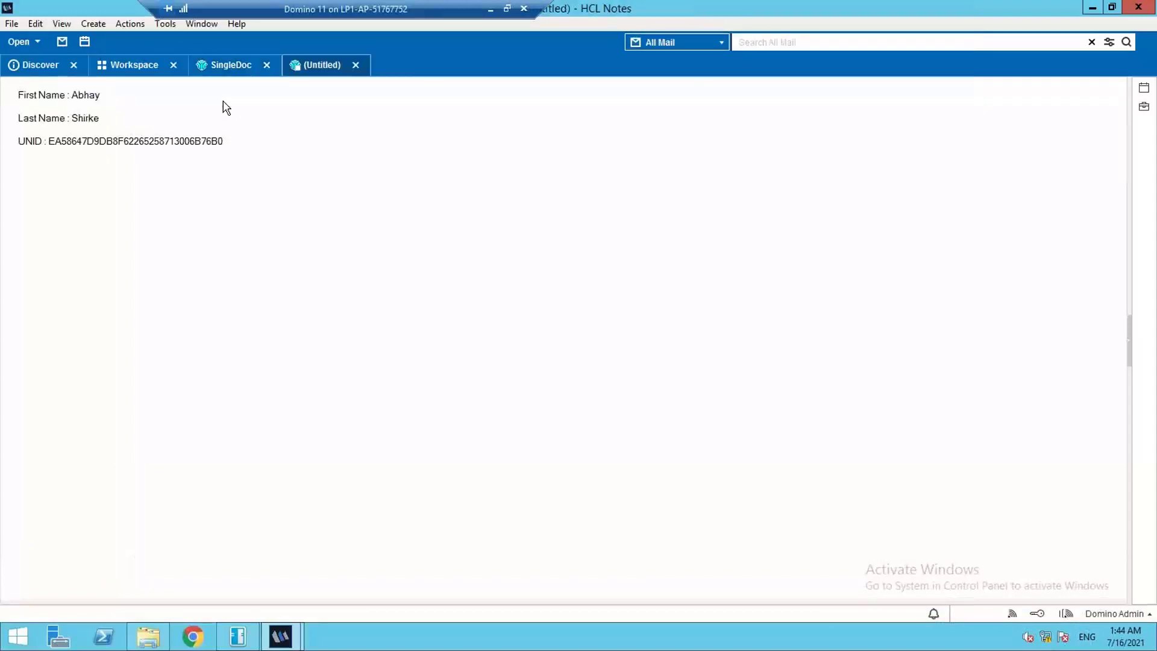
{"action": "left_click_drag", "start_coordinate": [224, 141], "coordinate": [48, 144]}
{"action": "key", "text": "ctrl+c"}
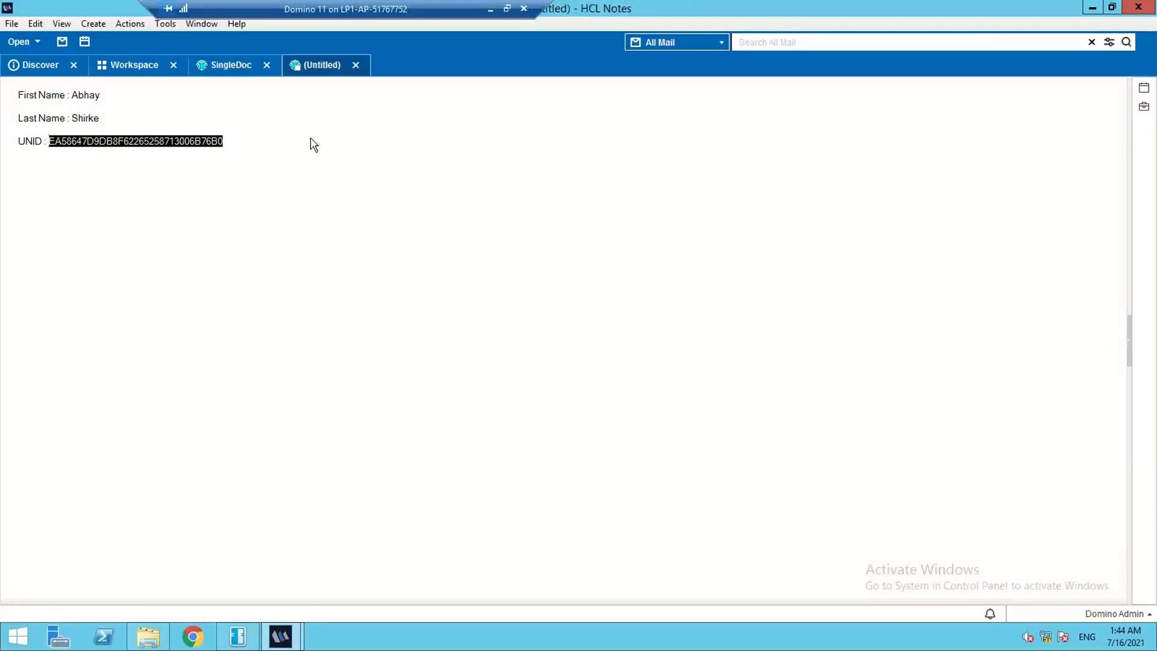
{"action": "left_click", "coordinate": [491, 9]}
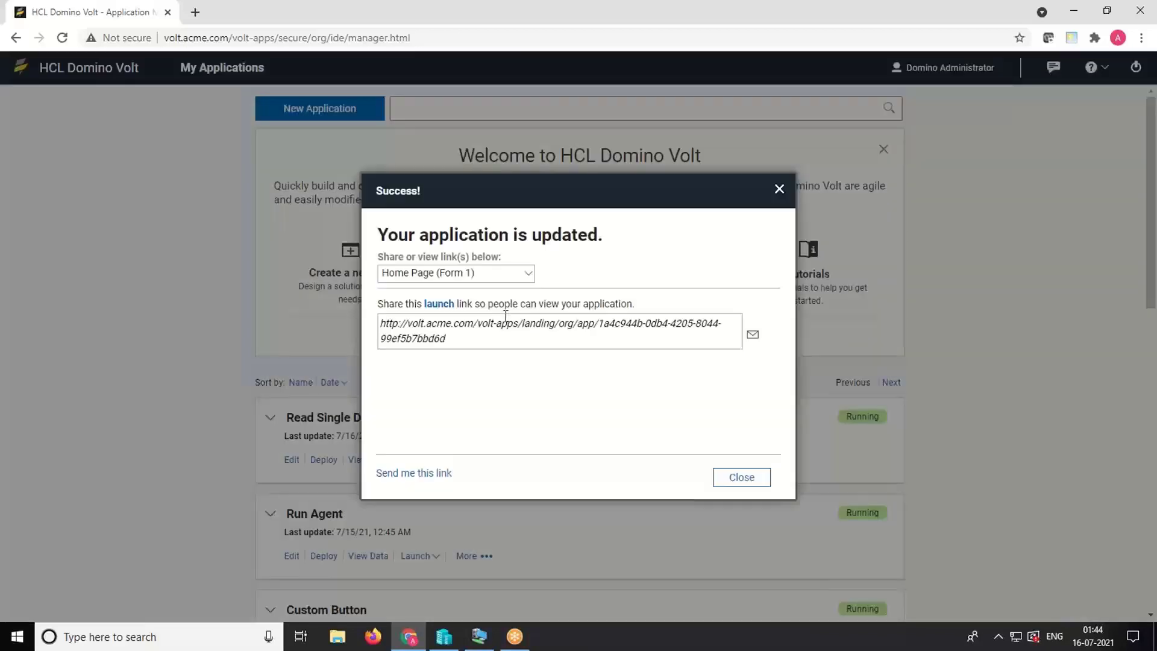
- Launch the deployed app, paste the UNID and run GET DATA to fill FNAME and LNAME
{"action": "left_click", "coordinate": [444, 302]}
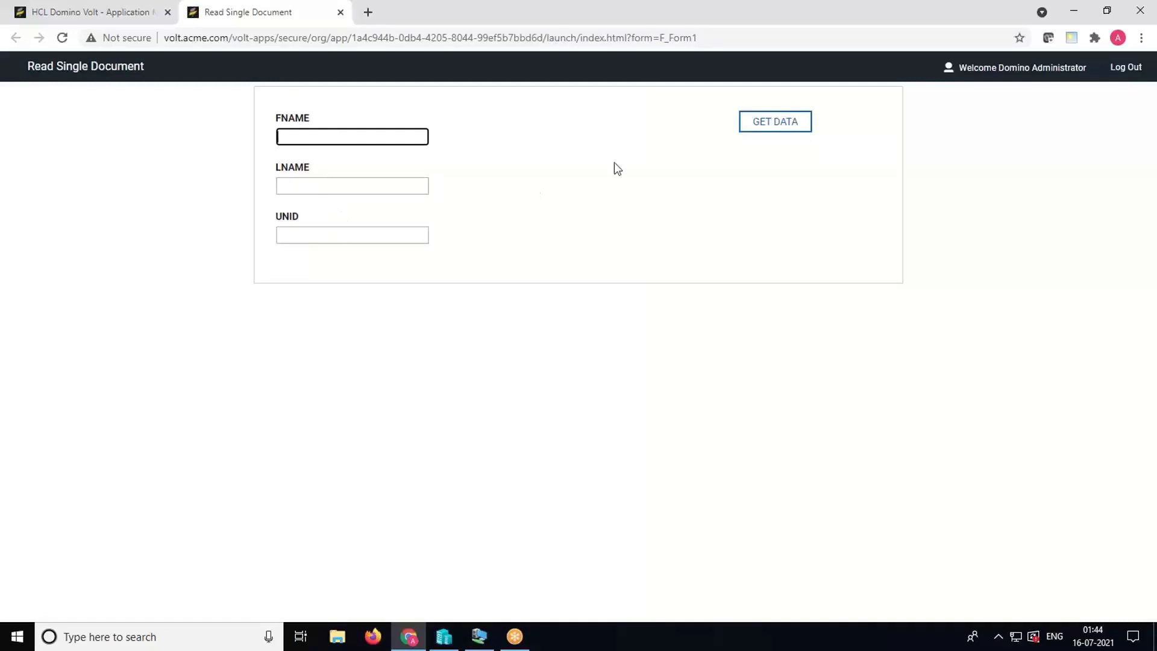
{"action": "left_click", "coordinate": [339, 236]}
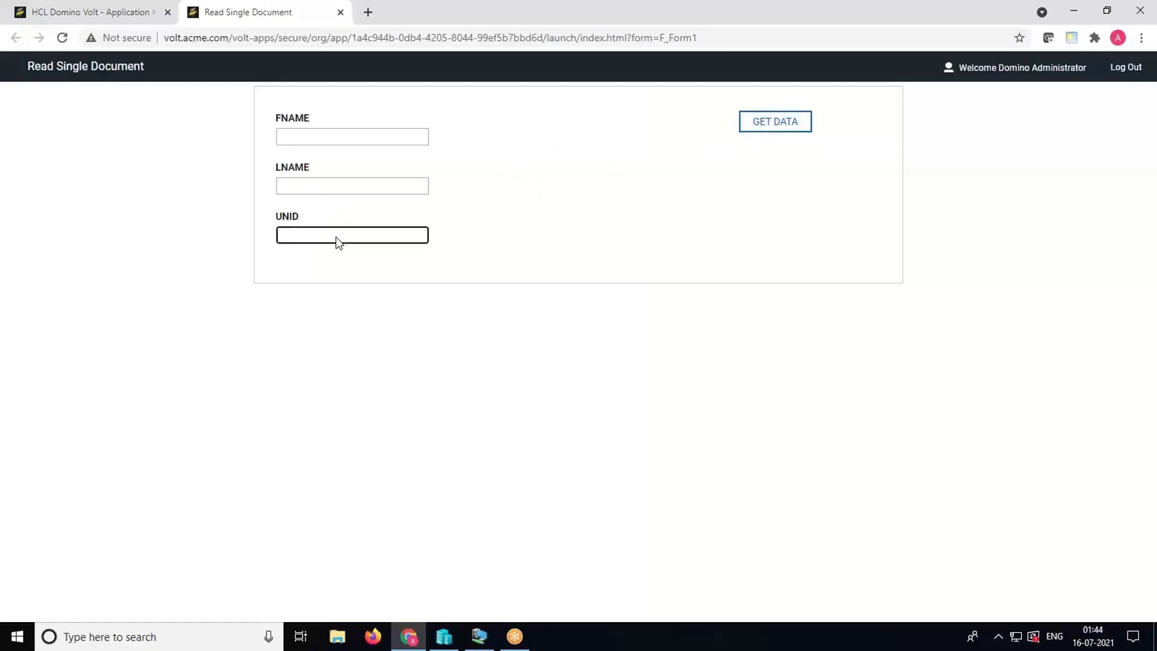
{"action": "key", "text": "ctrl+v"}
{"action": "left_click", "coordinate": [758, 124]}
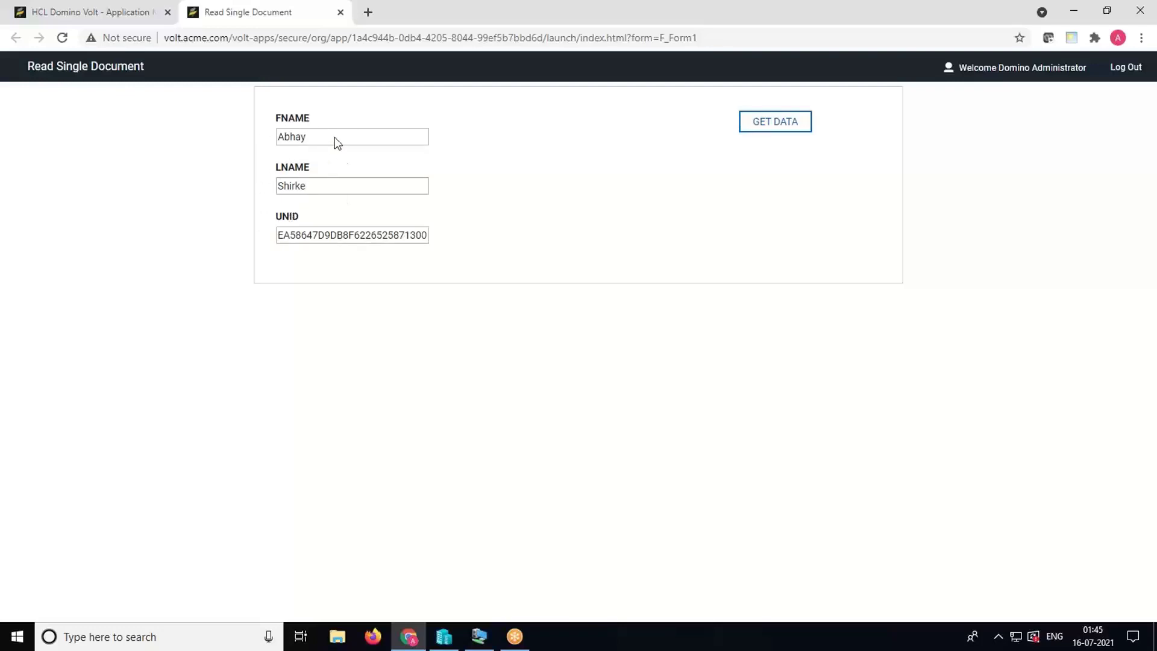
{"action": "left_click", "coordinate": [478, 637]}
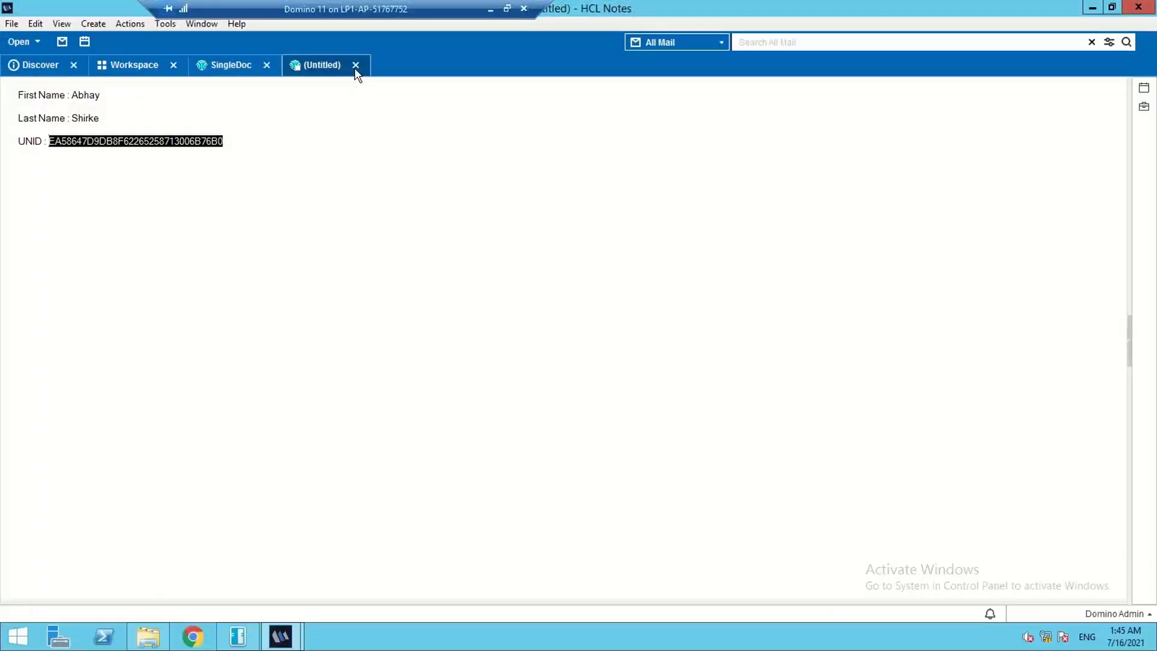
- Open the second SingleDoc document, copy its UNID, and focus the form's UNID field
{"action": "left_click", "coordinate": [355, 65]}
{"action": "left_click", "coordinate": [153, 114]}
{"action": "double_click", "coordinate": [153, 116]}
{"action": "left_click_drag", "start_coordinate": [51, 142], "coordinate": [227, 144]}
{"action": "key", "text": "ctrl+c"}
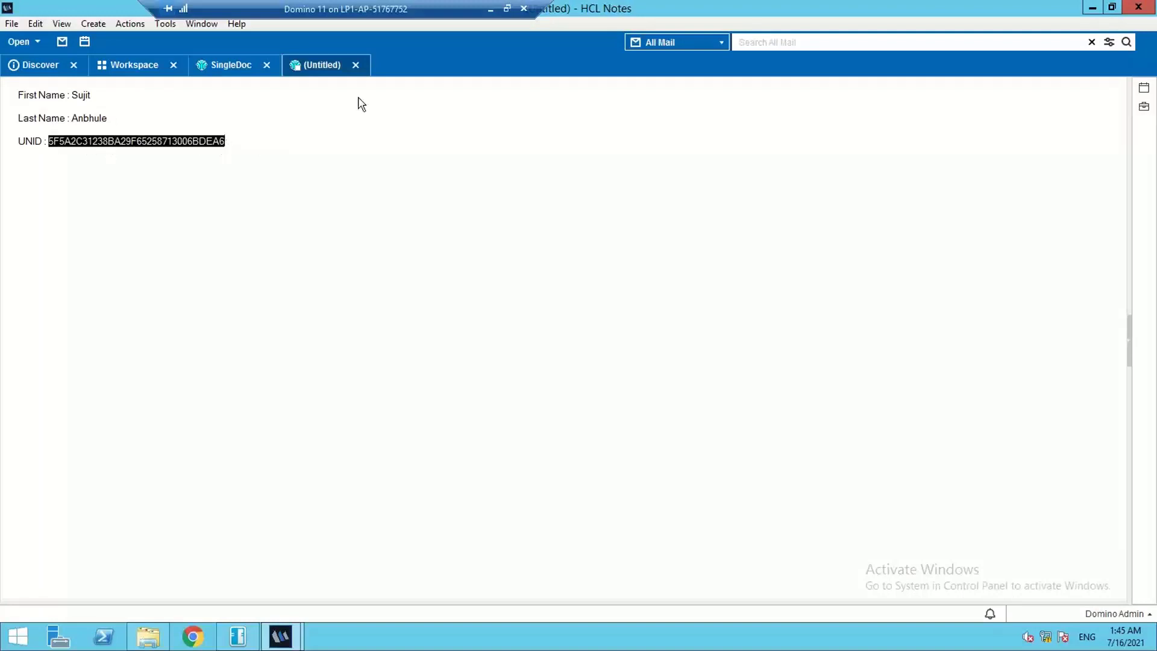
{"action": "left_click", "coordinate": [489, 11]}
{"action": "left_click", "coordinate": [366, 235]}
- Paste the second document's UNID over the old one and run GET DATA to load its FNAME and LNAME
{"action": "key", "text": "ctrl+a"}
{"action": "key", "text": "BackSpace"}
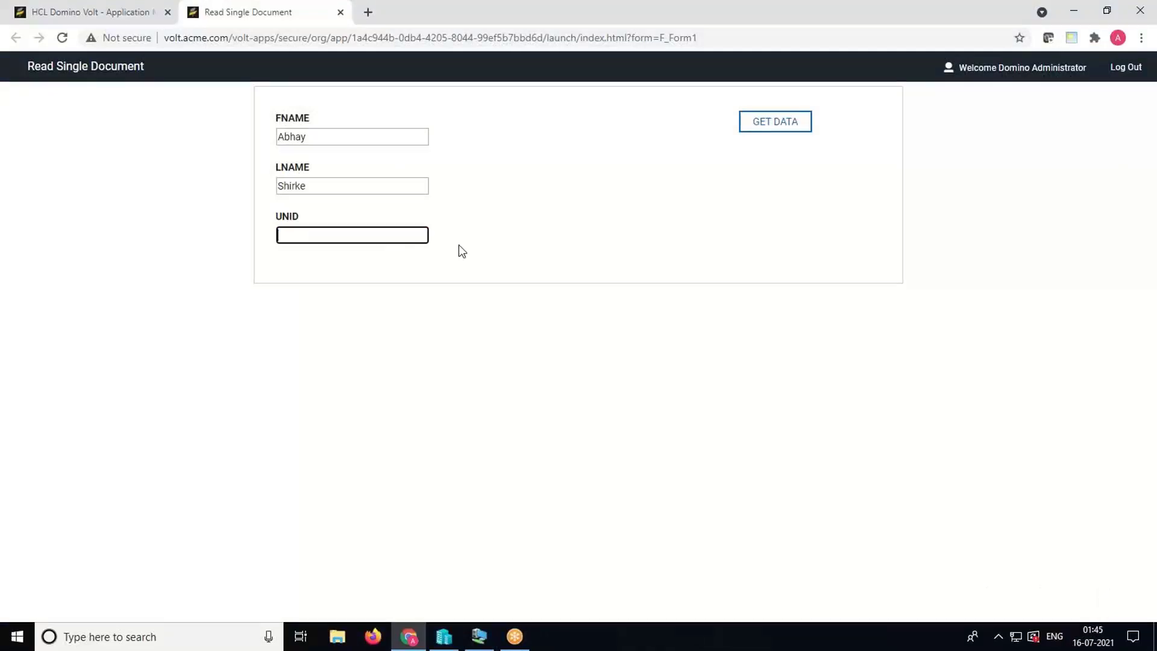
{"action": "key", "text": "ctrl+v"}
{"action": "left_click", "coordinate": [766, 123]}
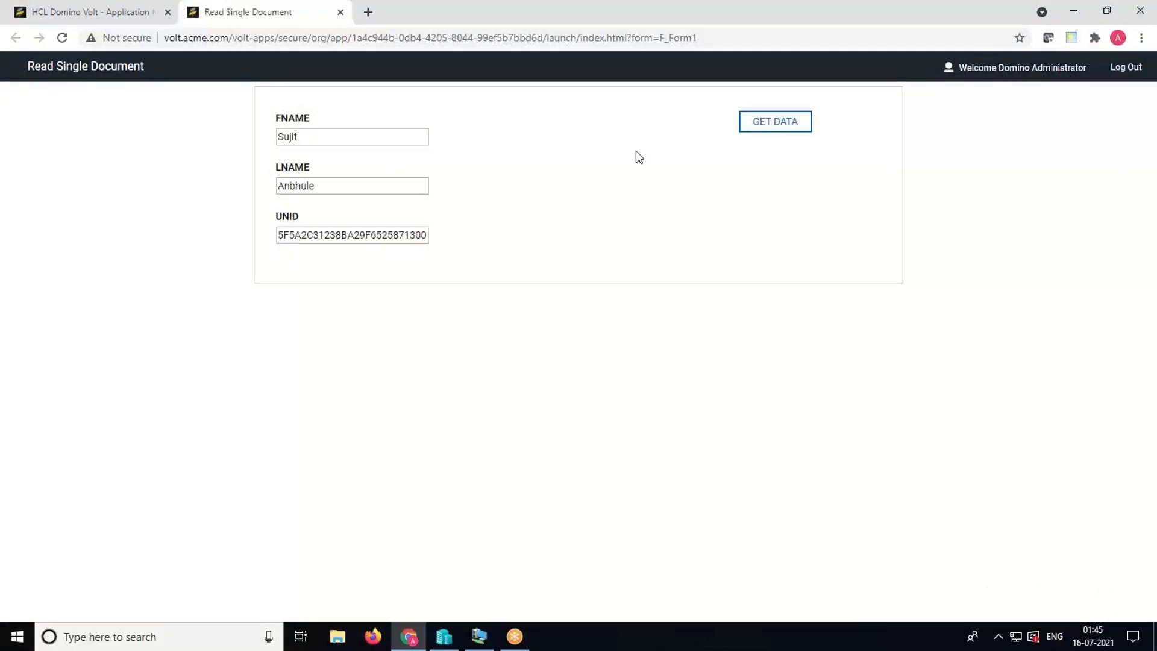